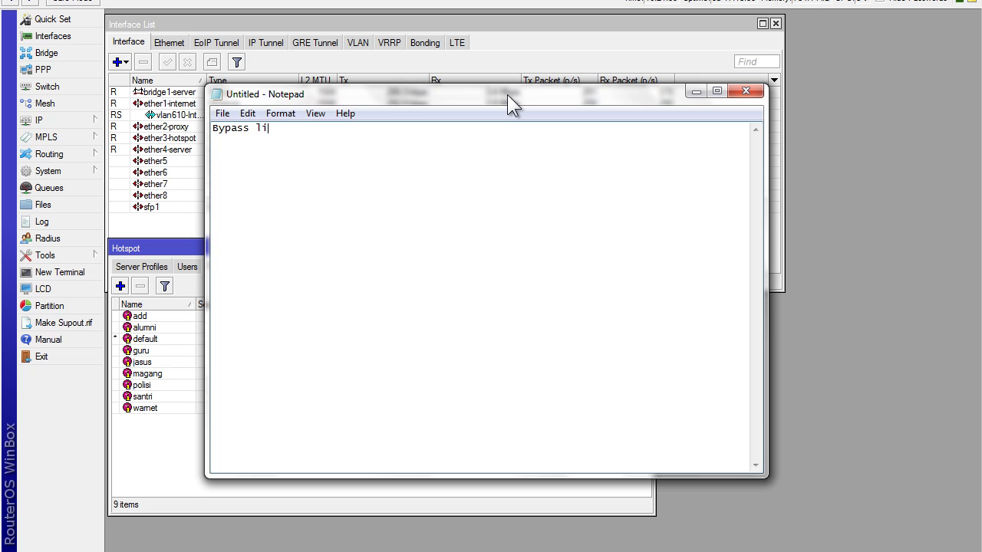
# Step: Complete the note's title line as "Bypass limit hotspot for DMZ in Mikrotik" and start a new line below it
pyautogui.write('hotspot for DMZ')
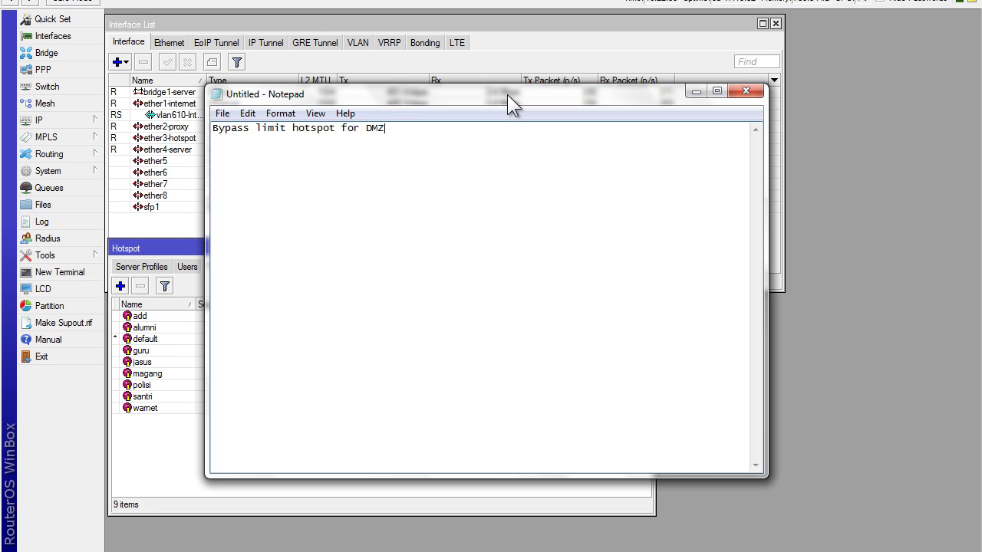
pyautogui.write(' in Mikrotik')
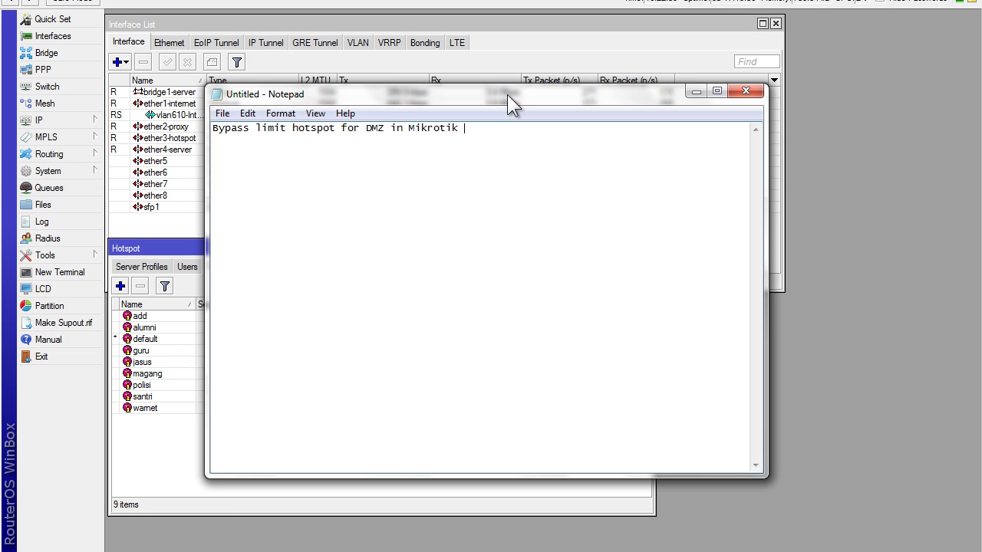
pyautogui.press('Return')
# Step: Switch to WinBox and open the firewall's mangle rules
pyautogui.click(281, 68)
pyautogui.click(63, 119)
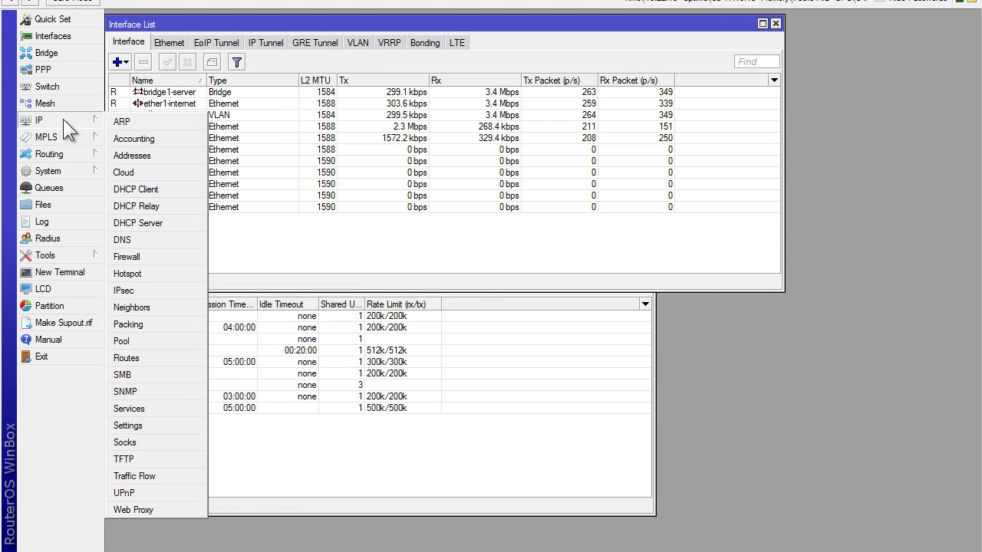
pyautogui.click(134, 253)
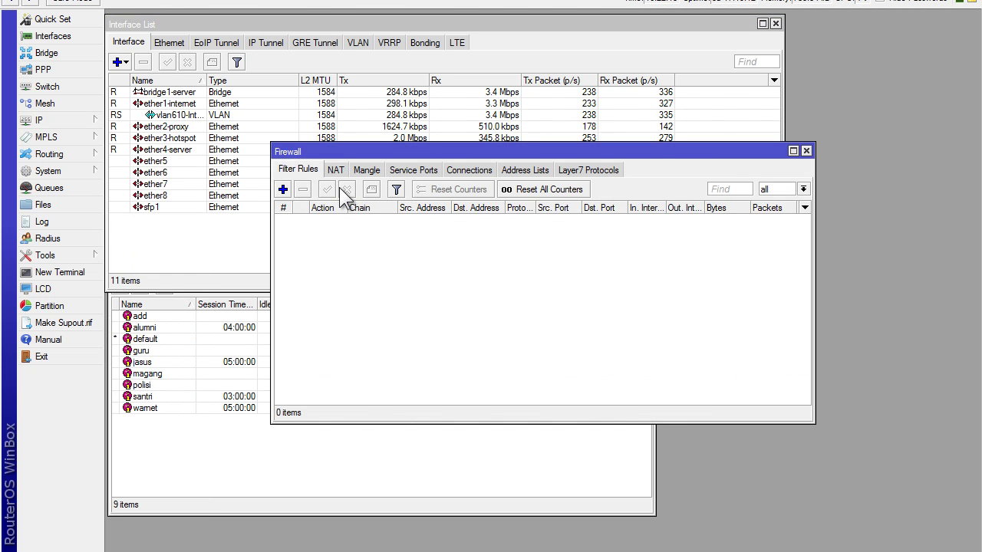
pyautogui.click(367, 171)
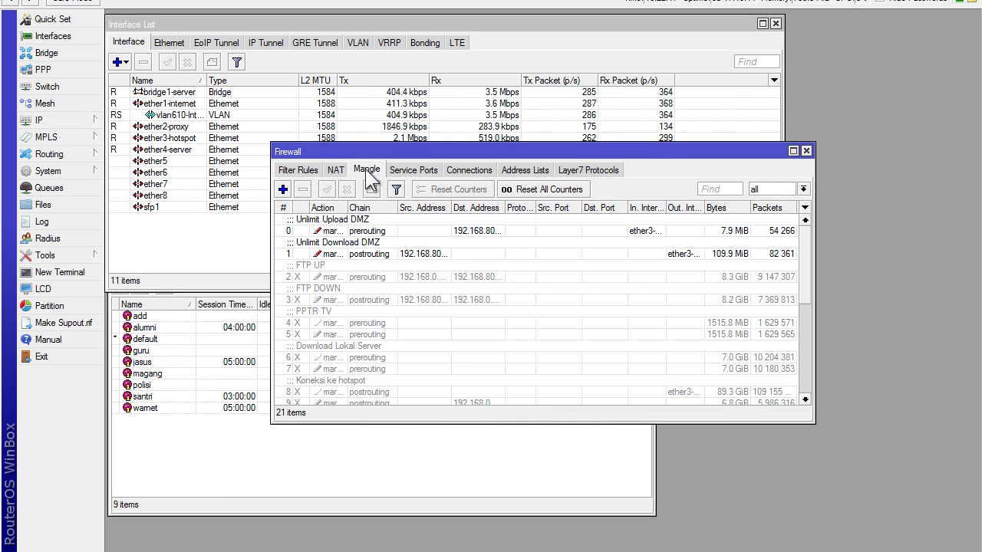
# Step: Review the Unlimit Upload DMZ mangle rule's matching criteria and packet mark, choose ether3-hotspot as its in-interface, and save it
pyautogui.doubleClick(355, 230)
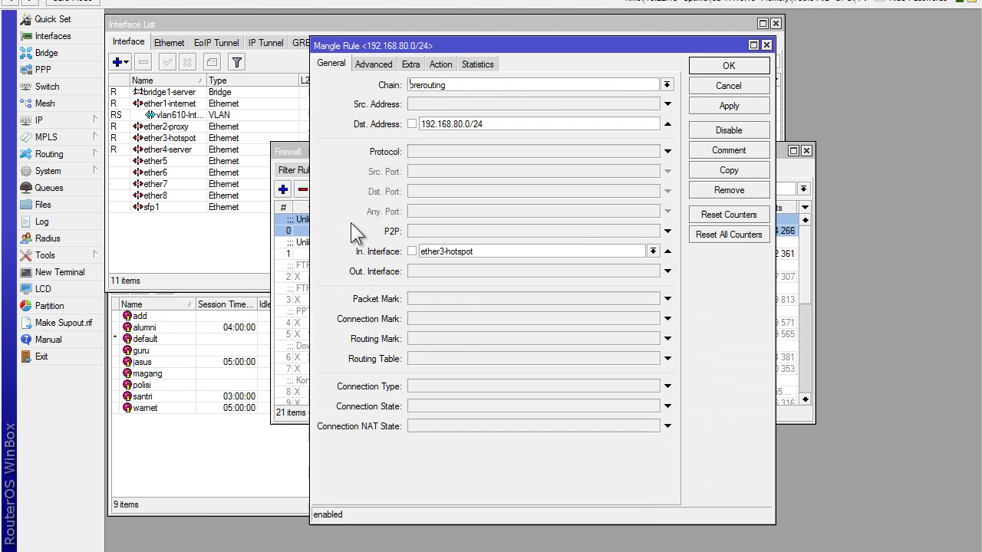
pyautogui.doubleClick(453, 85)
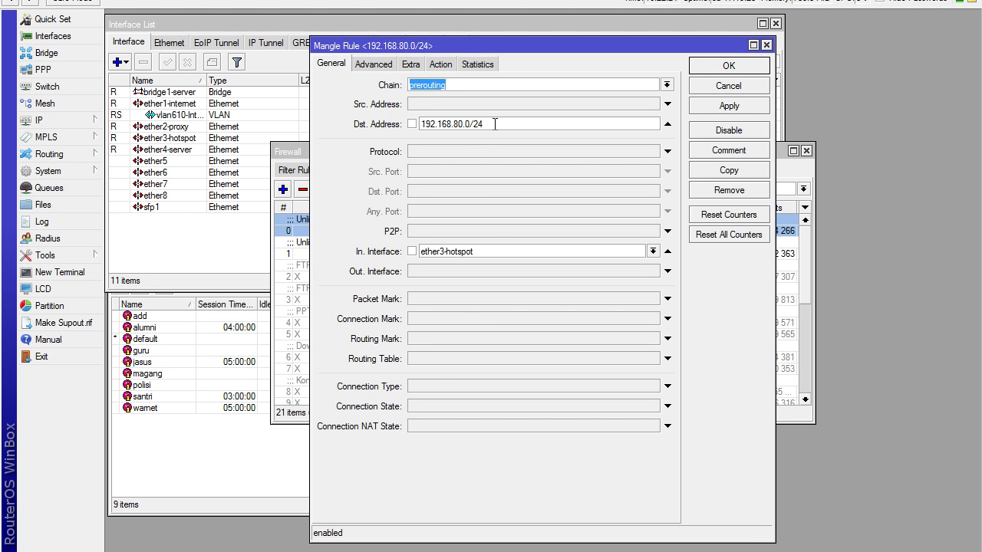
pyautogui.doubleClick(495, 124)
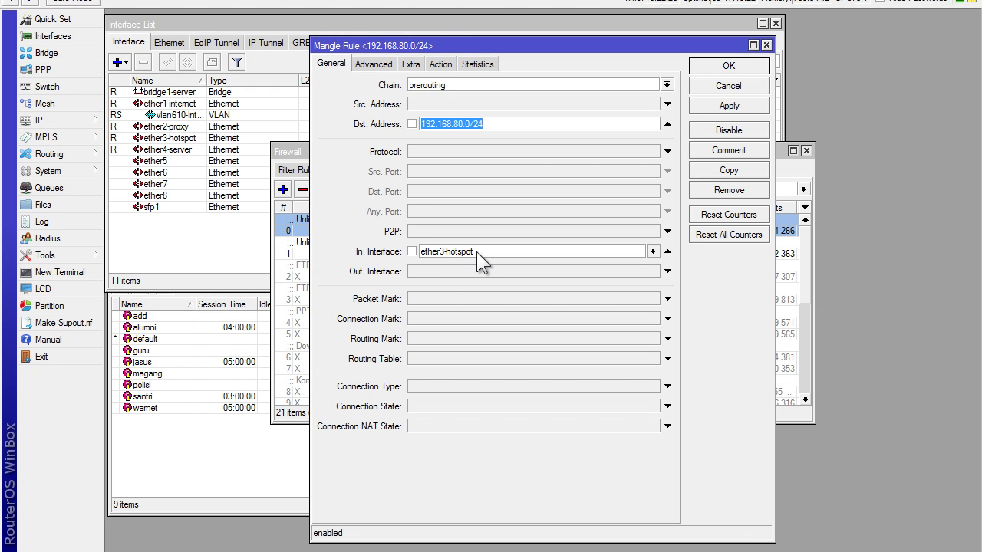
pyautogui.click(508, 252)
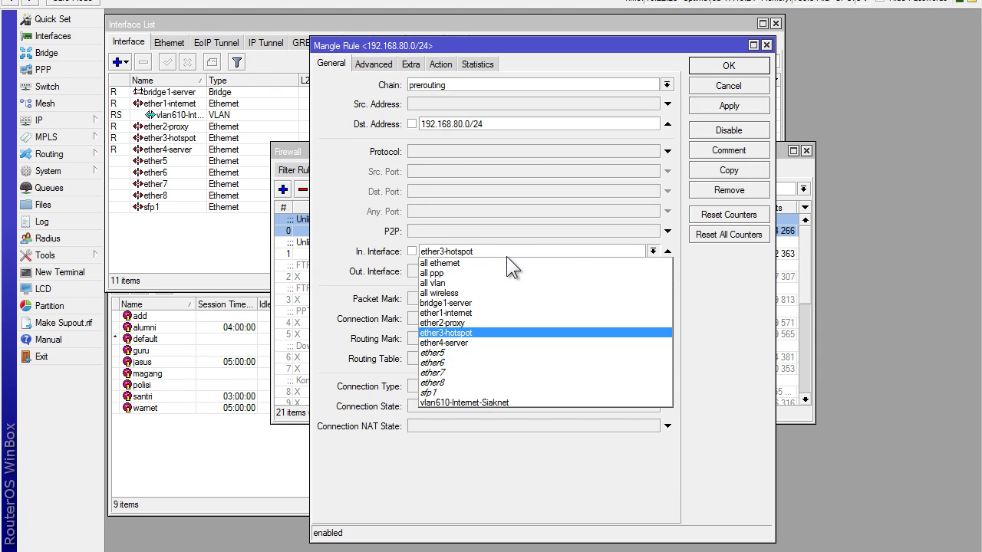
pyautogui.click(459, 335)
pyautogui.click(381, 66)
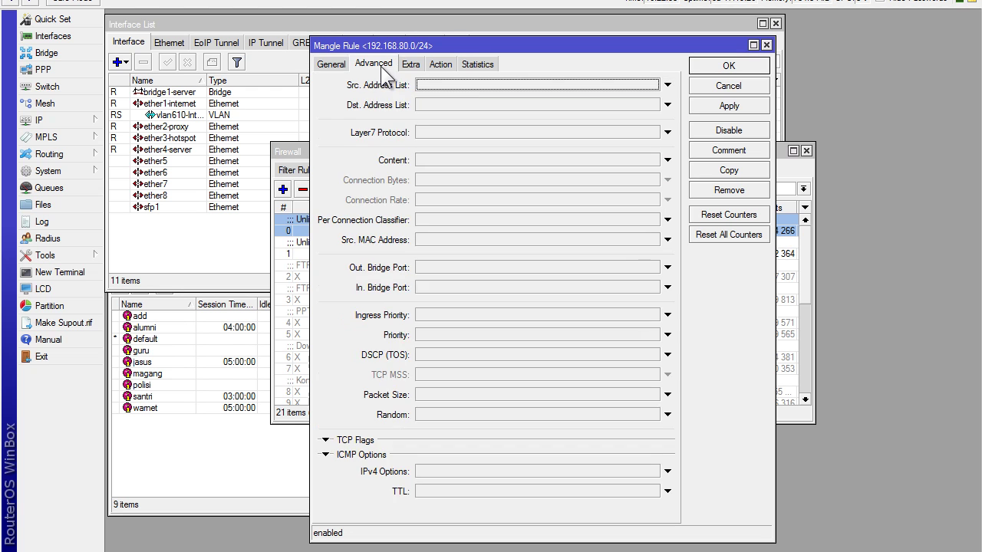
pyautogui.click(403, 66)
pyautogui.click(433, 65)
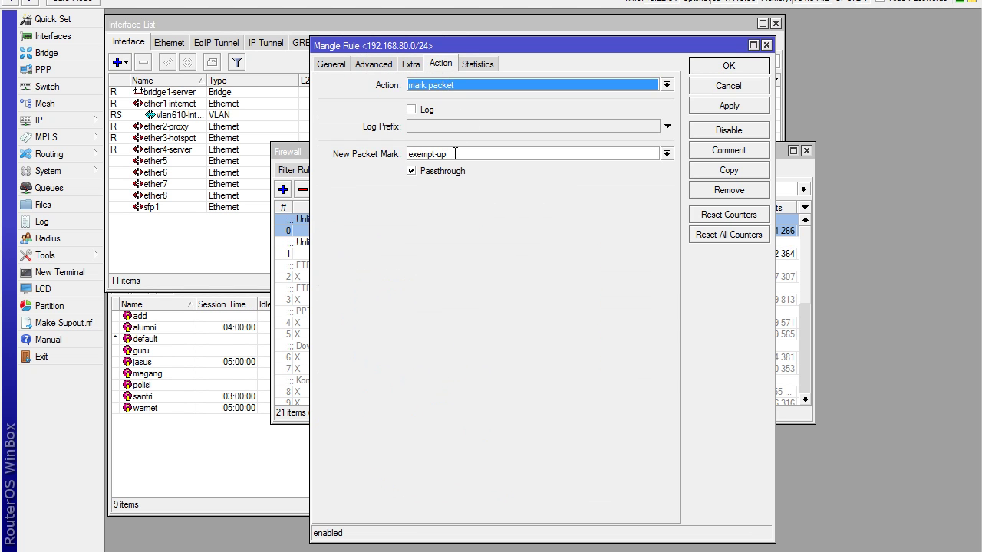
pyautogui.click(727, 67)
# Step: Examine the Unlimit Download DMZ mangle rule's chain, source address, out-interface and packet-marking action
pyautogui.doubleClick(357, 240)
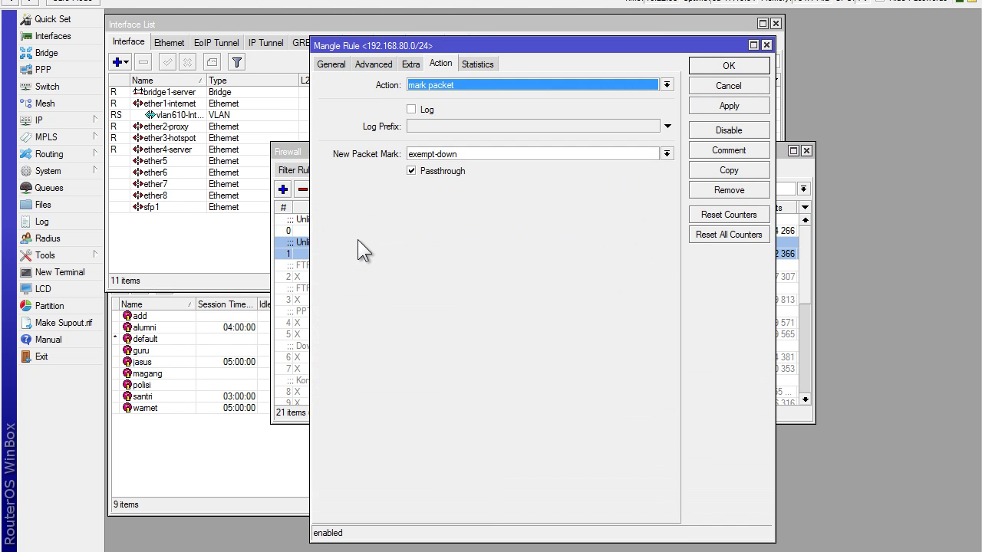
pyautogui.click(335, 64)
pyautogui.doubleClick(457, 87)
pyautogui.moveTo(494, 104); pyautogui.dragTo(388, 127)
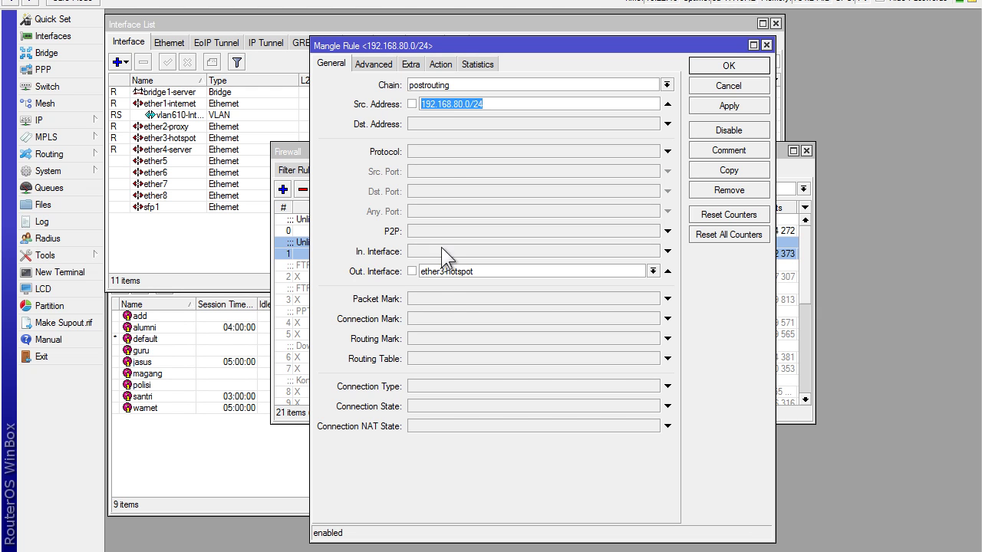
pyautogui.click(373, 64)
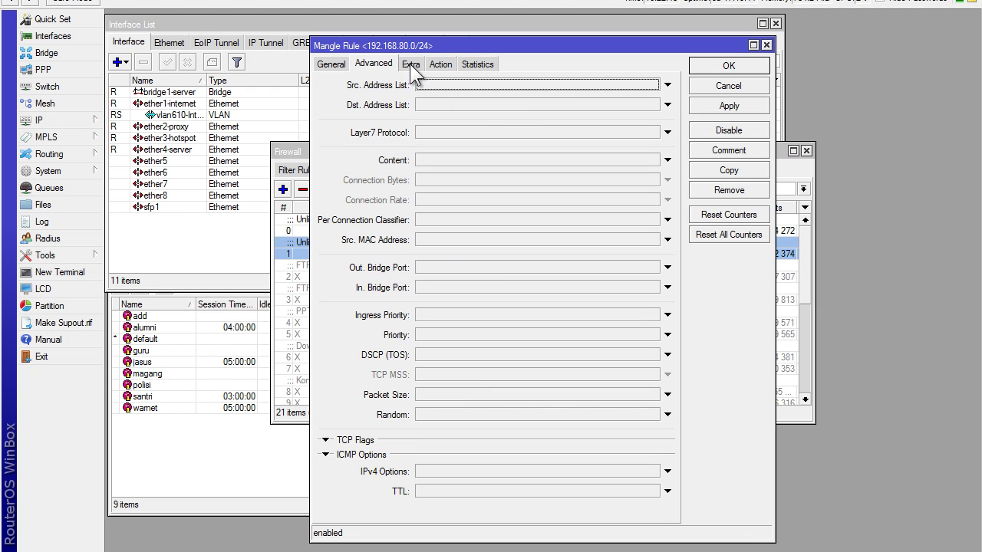
pyautogui.click(438, 65)
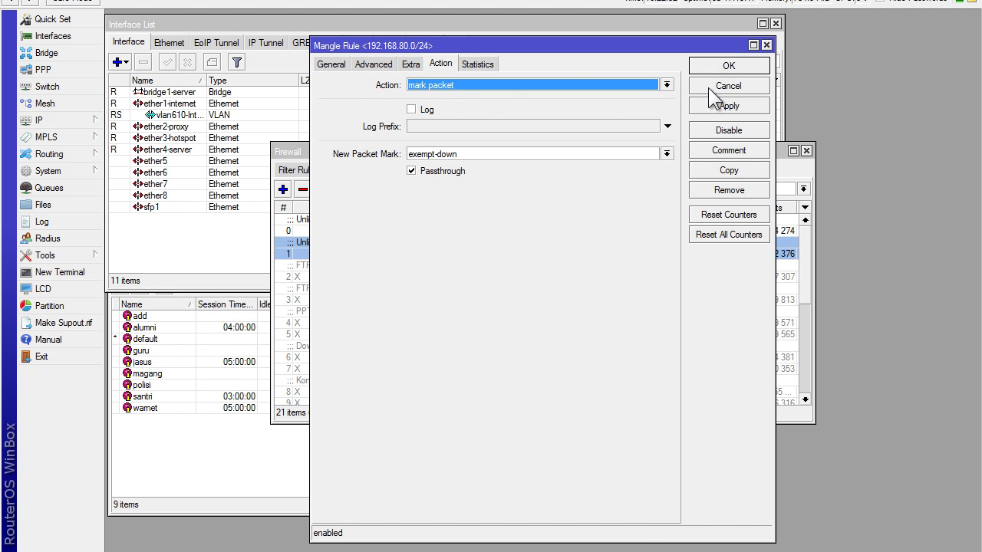
pyautogui.click(721, 66)
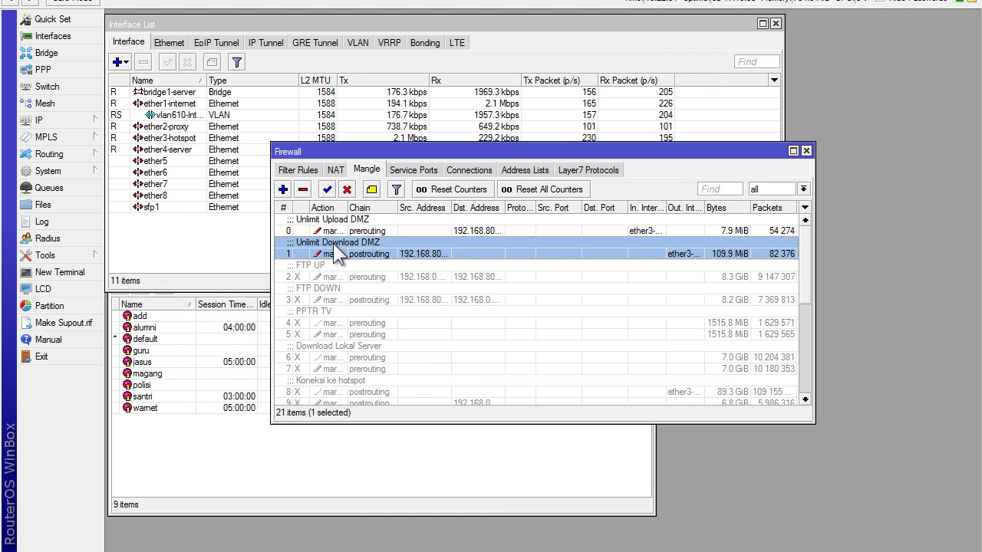
pyautogui.click(318, 220)
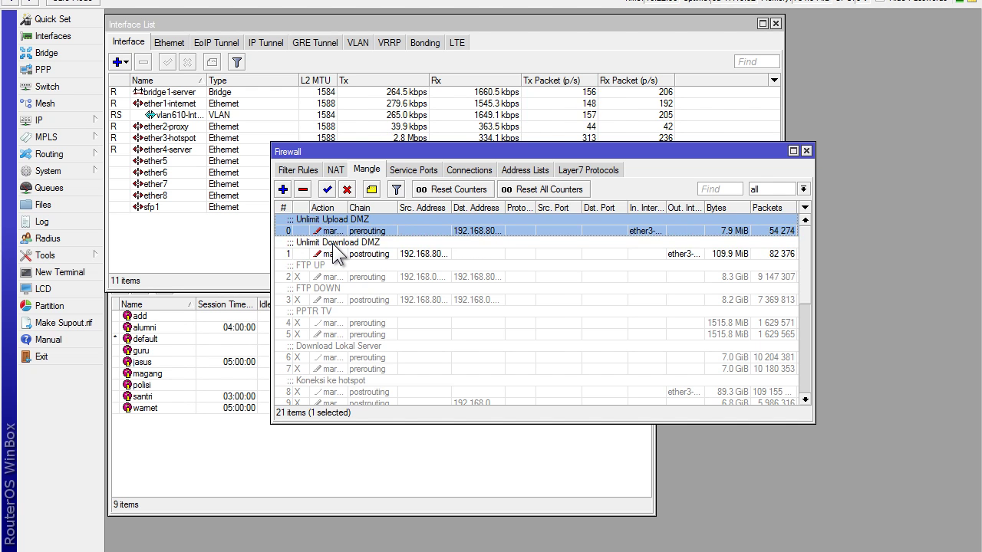
pyautogui.click(334, 253)
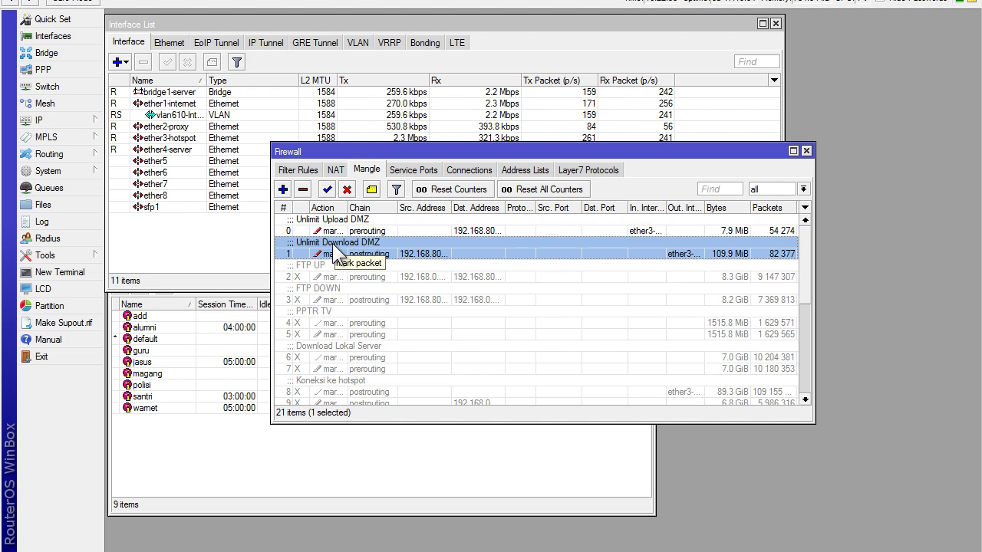
# Step: Open the list of simple queues and widen its Name column
pyautogui.moveTo(83, 122)
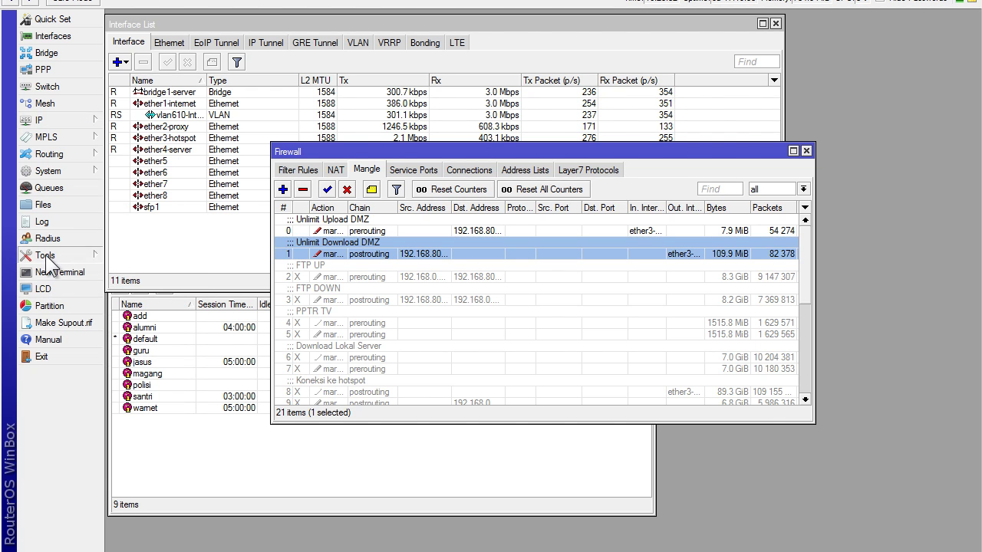
pyautogui.click(47, 190)
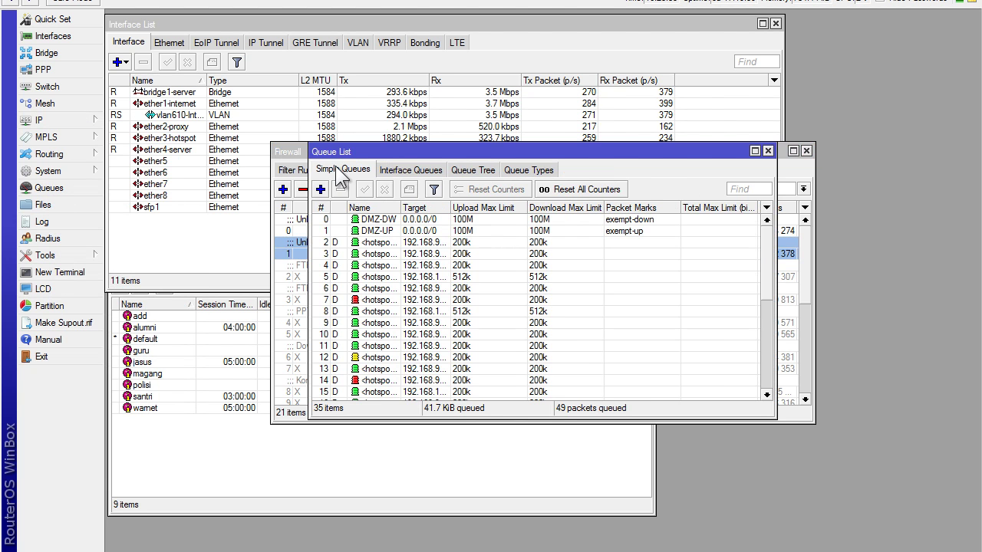
pyautogui.moveTo(399, 207); pyautogui.dragTo(419, 207)
# Step: Select exempt-up as the packet mark of the DMZ-UP simple queue, check its limits, and save it
pyautogui.click(379, 235)
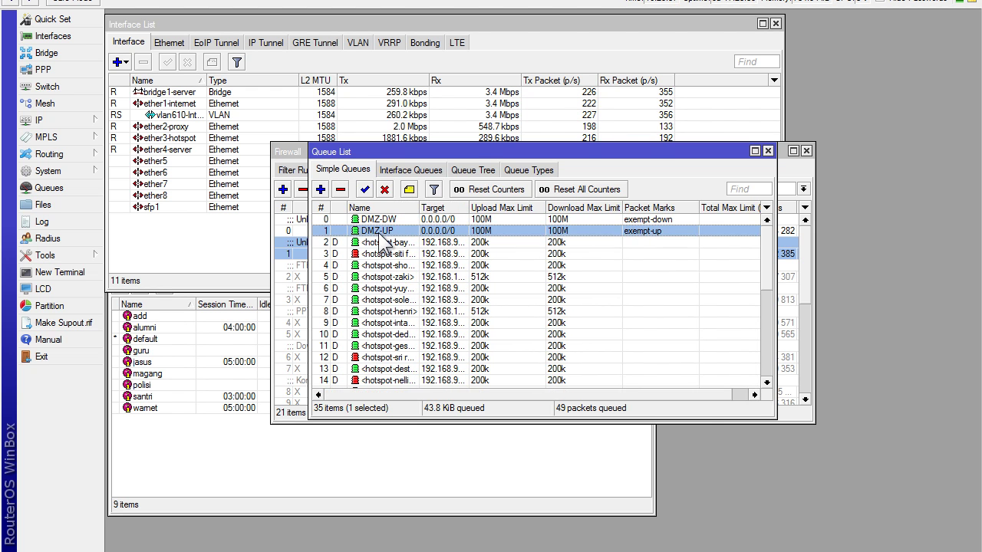
pyautogui.doubleClick(380, 235)
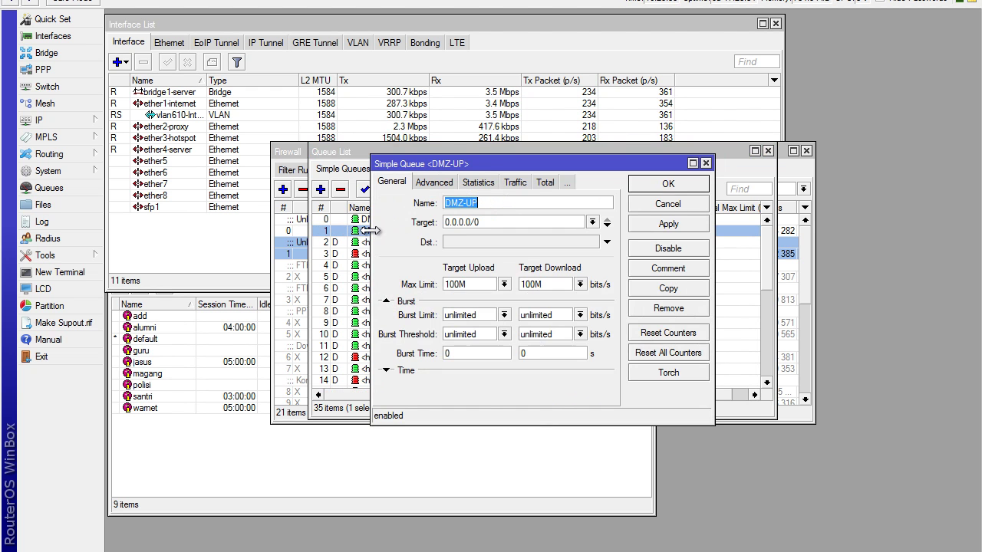
pyautogui.click(433, 182)
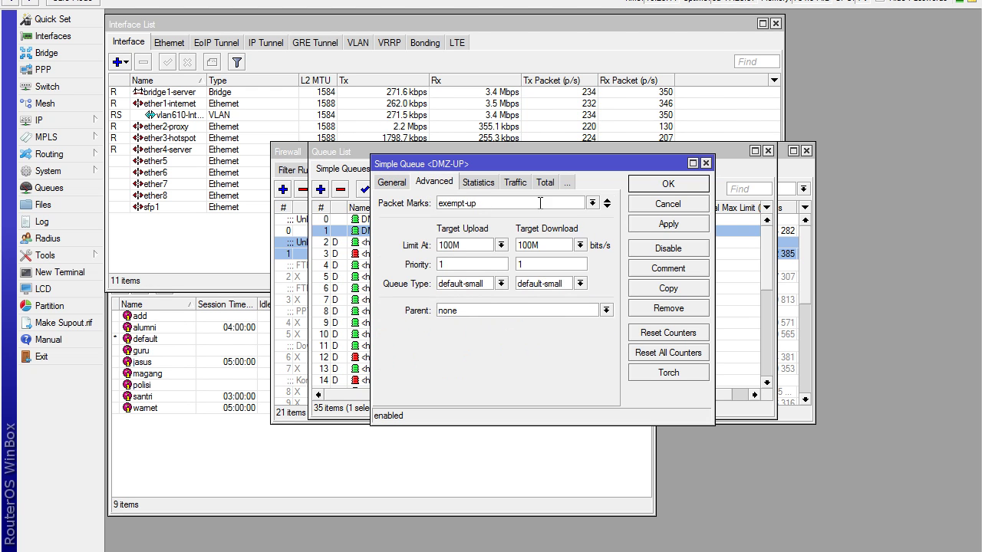
pyautogui.click(592, 203)
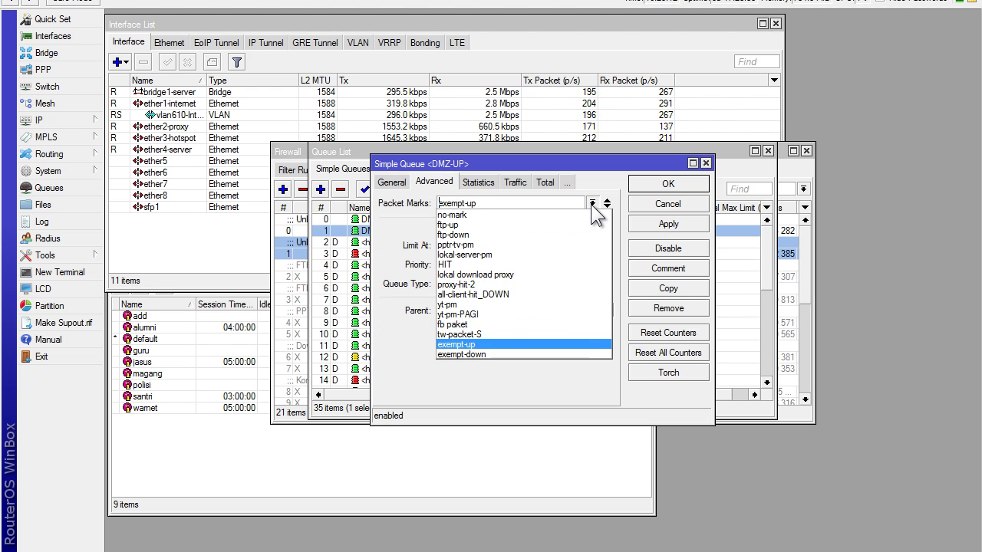
pyautogui.click(484, 345)
pyautogui.click(461, 245)
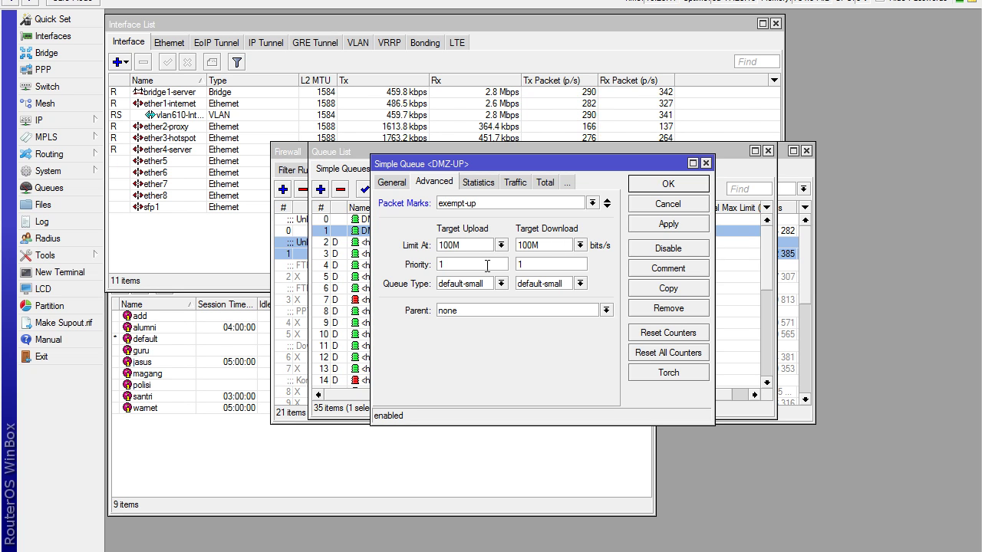
pyautogui.click(647, 186)
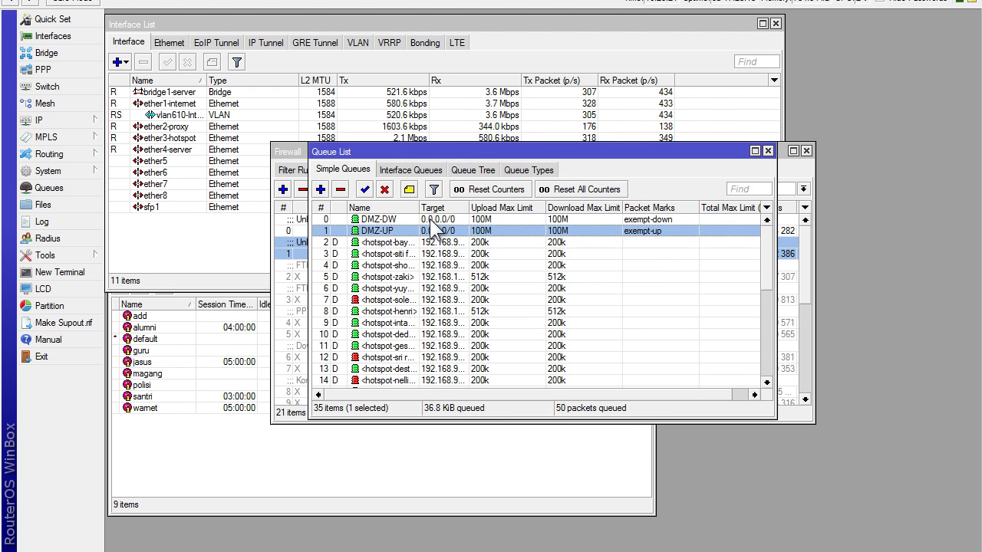
# Step: Select exempt-down as the packet mark of the DMZ-DW simple queue, check its limits, and save it
pyautogui.doubleClick(386, 219)
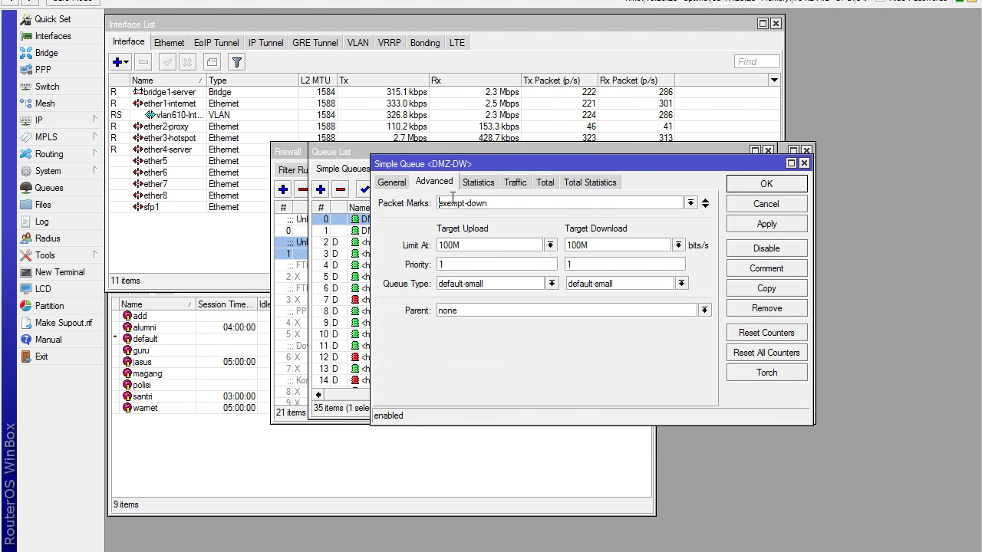
pyautogui.click(397, 184)
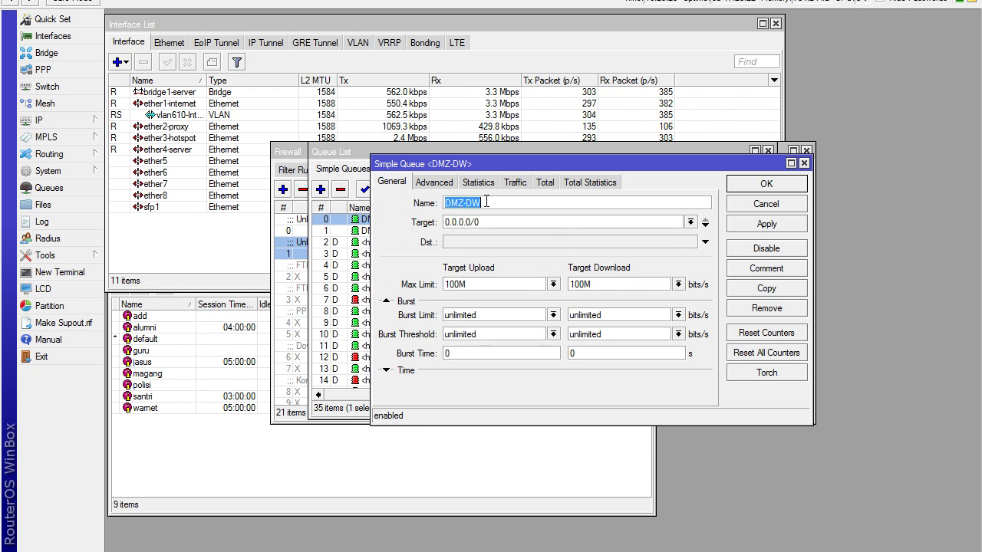
pyautogui.click(446, 183)
pyautogui.click(501, 203)
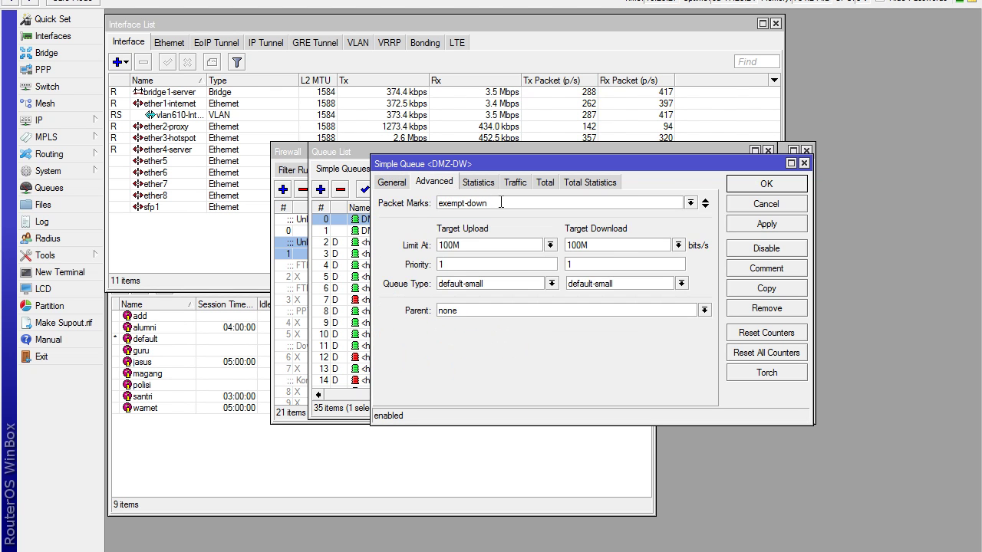
pyautogui.click(690, 202)
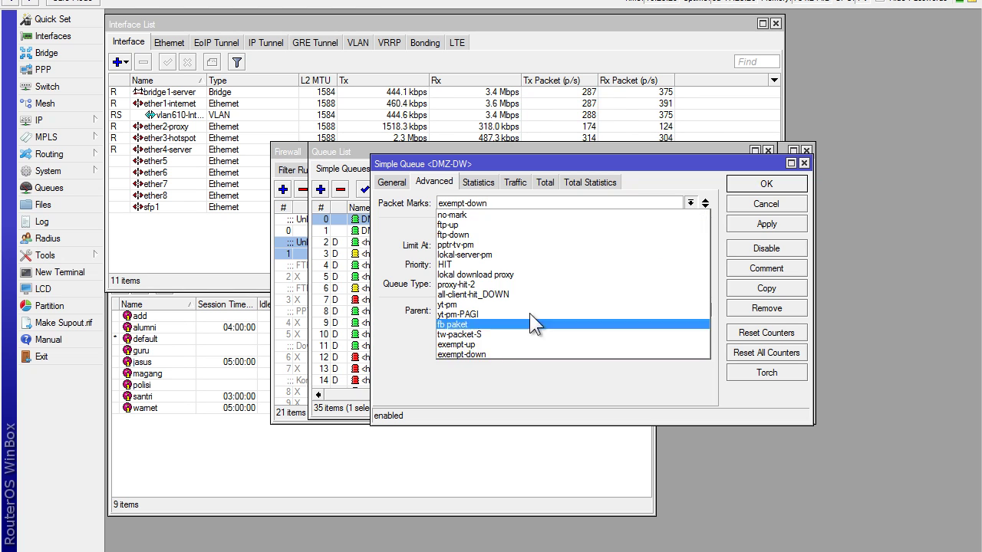
pyautogui.click(475, 353)
pyautogui.click(468, 246)
pyautogui.click(617, 246)
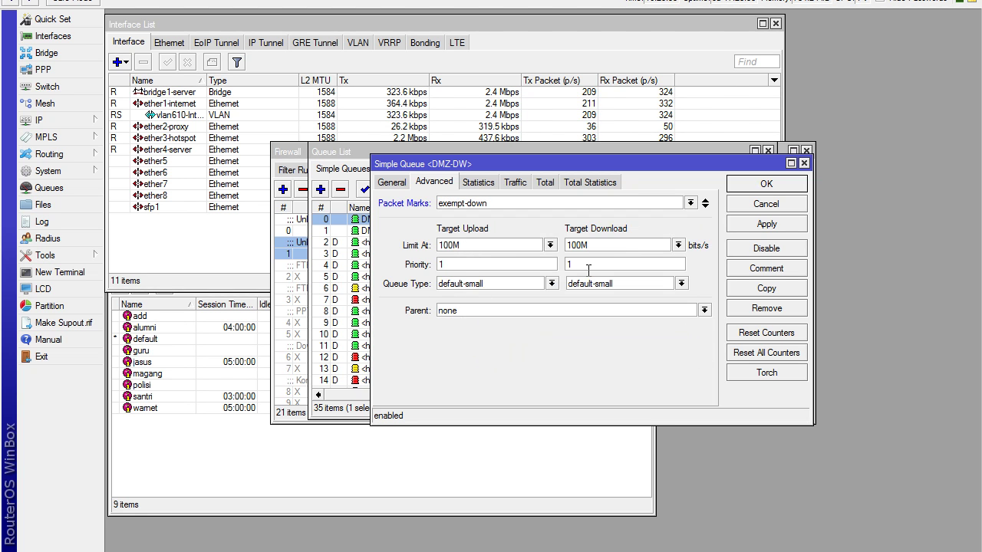
pyautogui.click(743, 187)
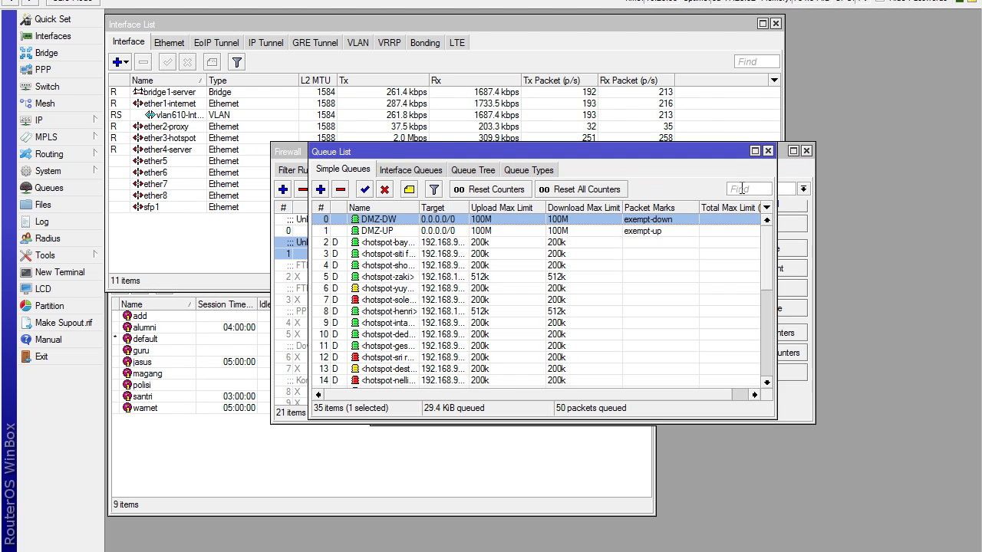
pyautogui.click(443, 230)
pyautogui.click(443, 221)
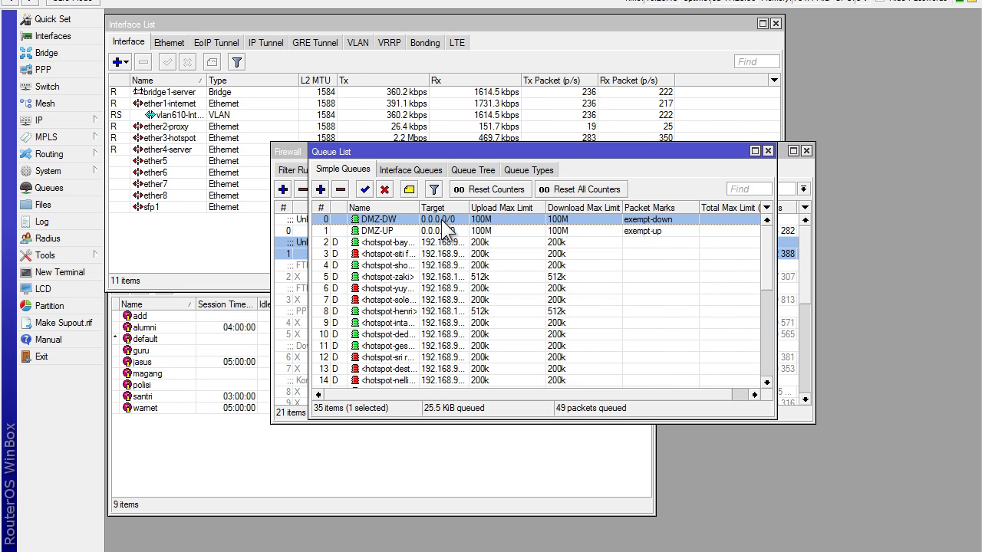
# Step: Switch to Notepad and list "1. IP firewall mangle" and "2. Simple Queue" beneath the heading
pyautogui.hotkey('alt', 'Tab')
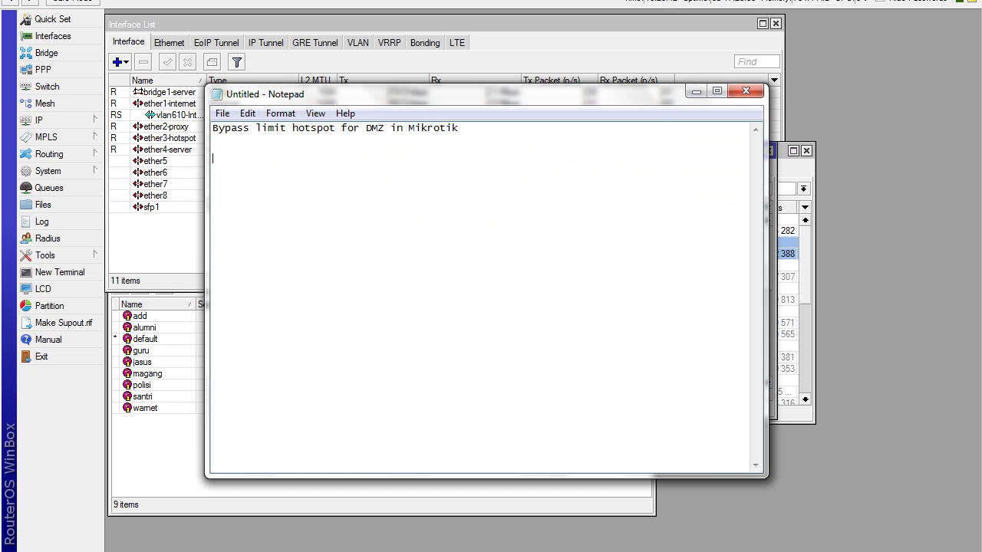
pyautogui.write('1')
pyautogui.write('. IP fire')
pyautogui.write('wall mang')
pyautogui.write('le')
pyautogui.write('Somp')
pyautogui.press('BackSpace')
pyautogui.press('BackSpace')
pyautogui.press('BackSpace')
pyautogui.write('imple ')
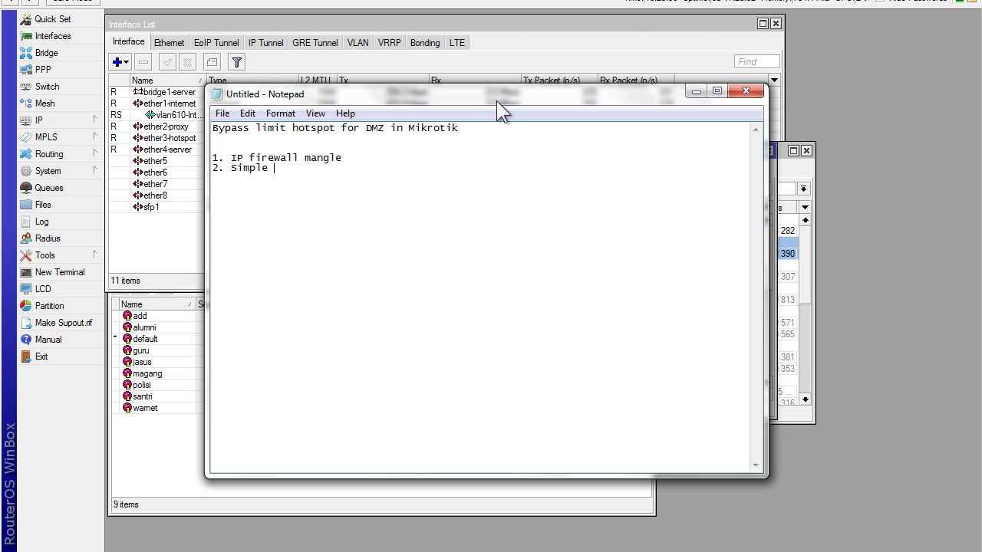
pyautogui.write('Queue')
# Step: Add the third list item "3. Script for move 2 simple queue to number 0 and 1"
pyautogui.write('Script ')
pyautogui.write('fot')
pyautogui.press('BackSpace')
pyautogui.write('r mve')
pyautogui.press('BackSpace')
pyautogui.press('BackSpace')
pyautogui.write('ove')
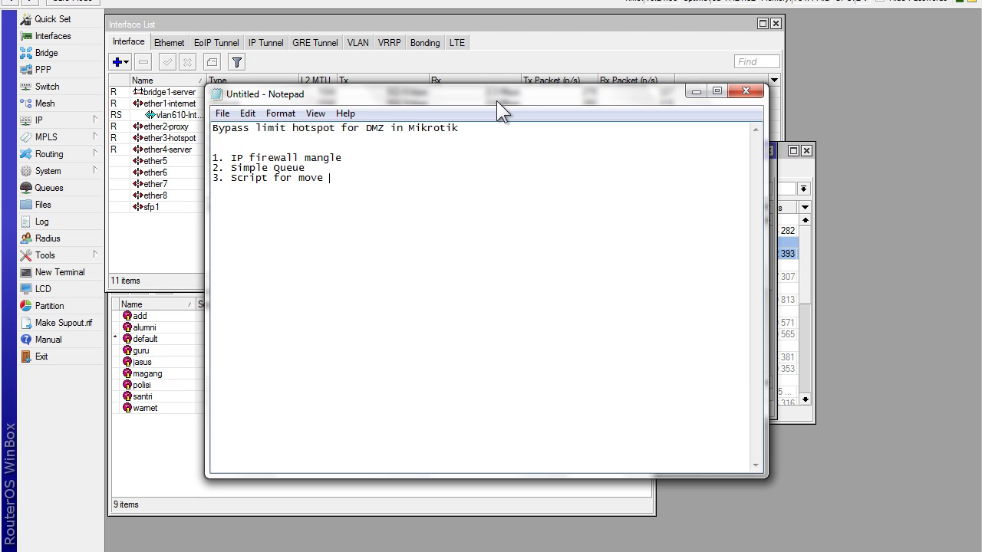
pyautogui.write(' 2 simple queue to')
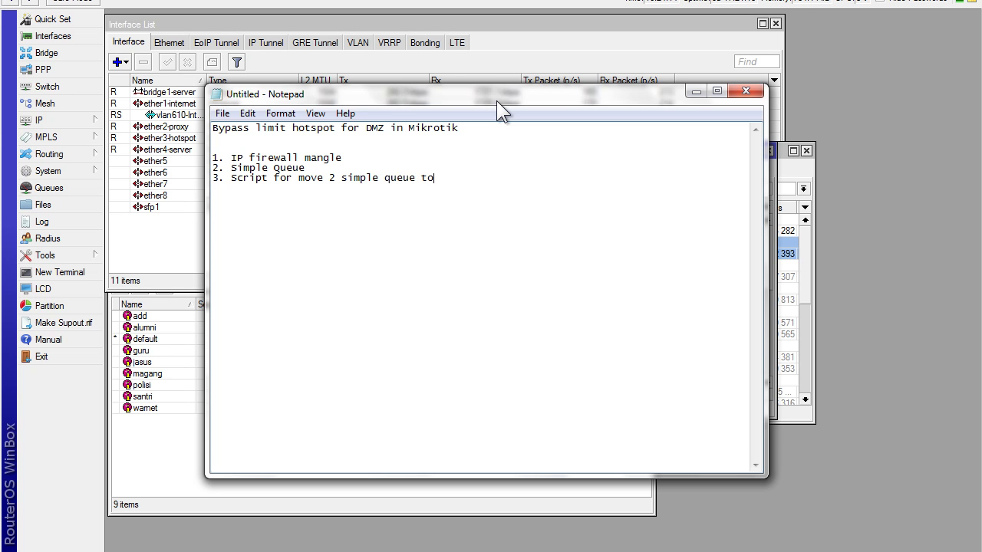
pyautogui.write(' number 0 and 1')
# Step: Below the list, add the line "we make this script run after each user hotspot login."
pyautogui.press('Return')
pyautogui.write('we make')
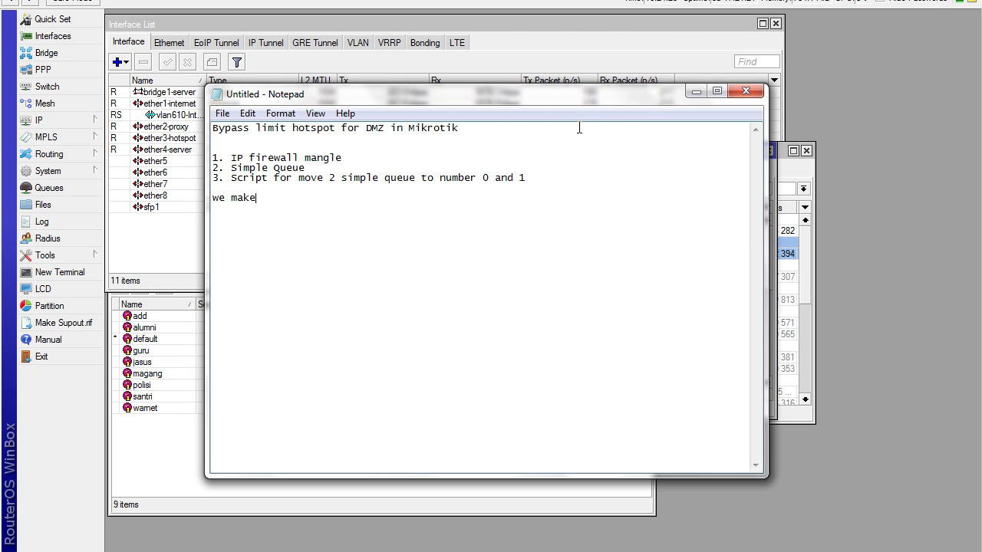
pyautogui.write(' this ')
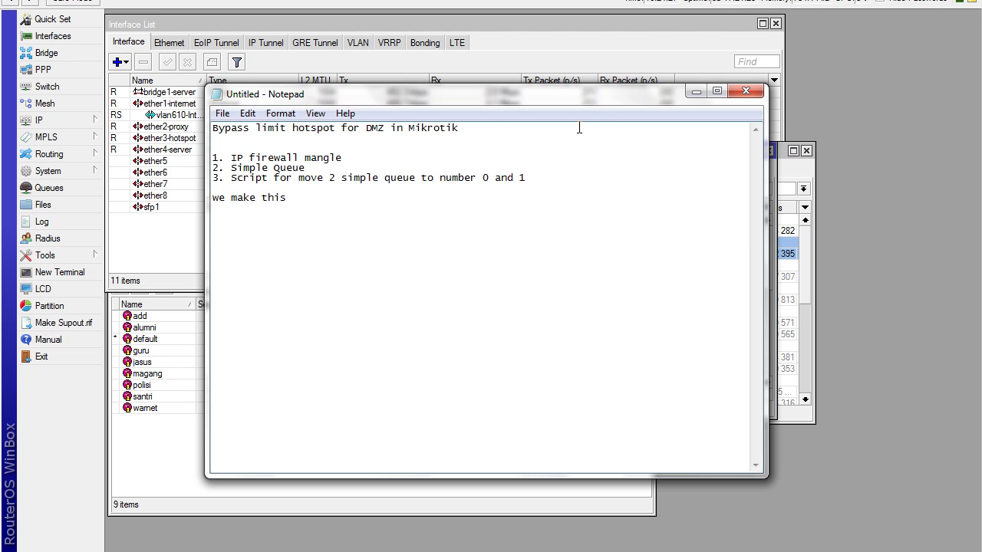
pyautogui.write('sc')
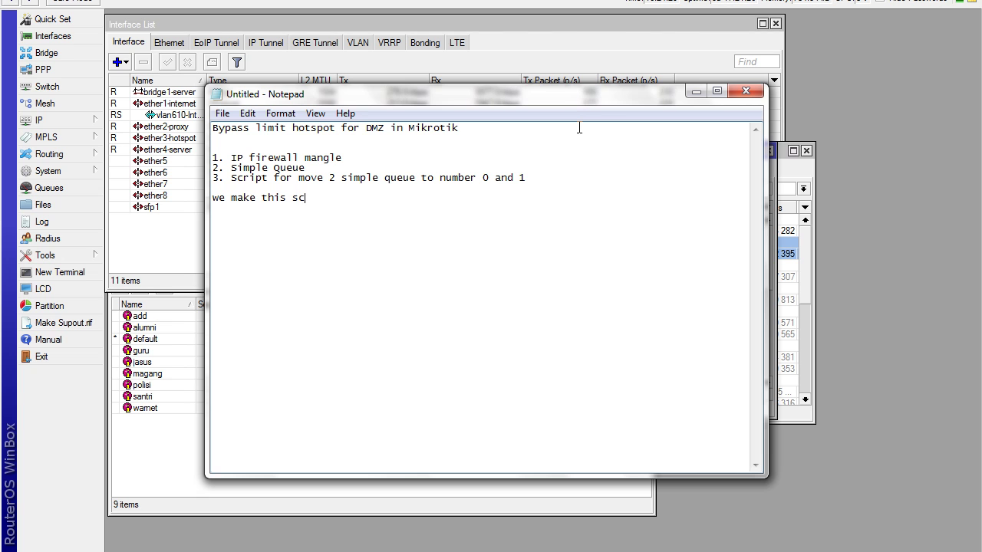
pyautogui.write('ript run after each ')
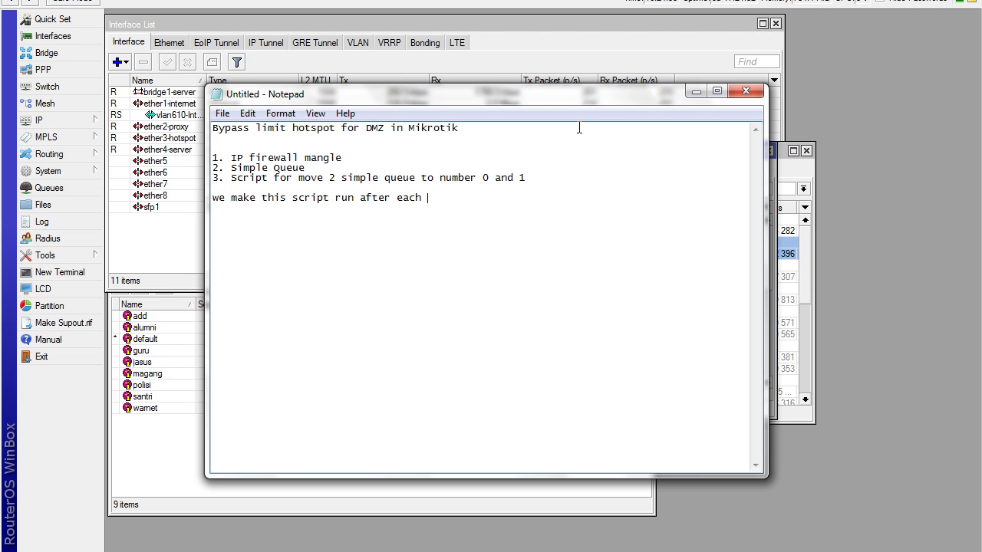
pyautogui.write('user hotspot')
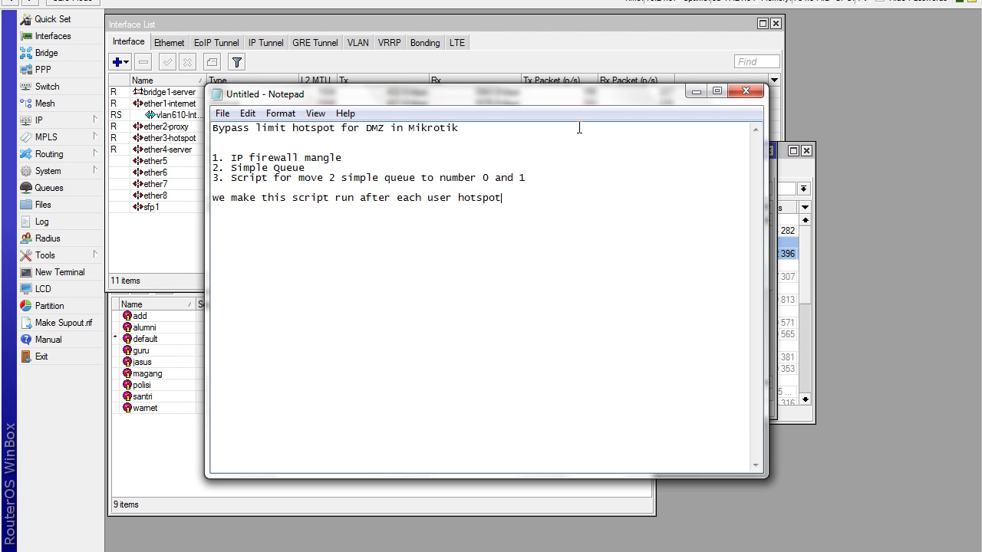
pyautogui.write(' login.')
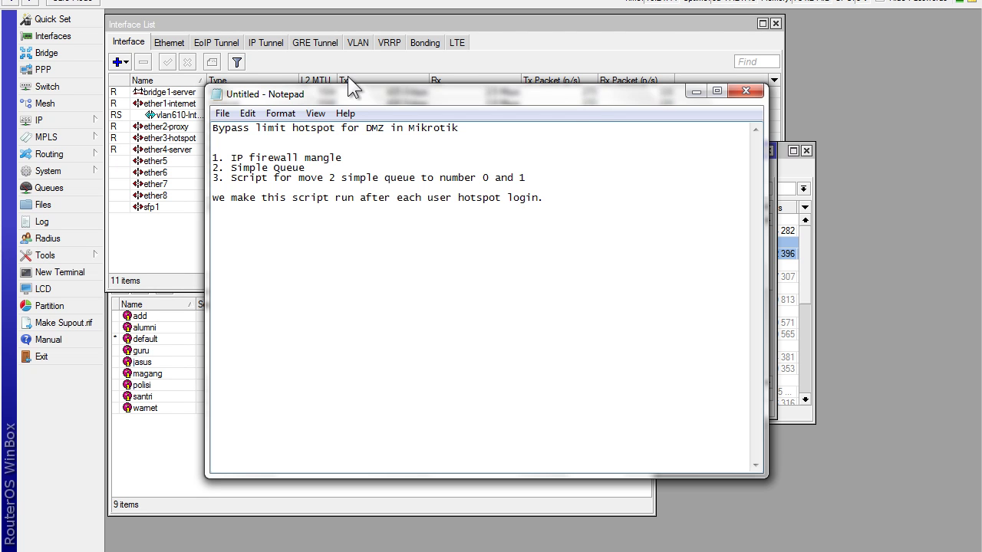
# Step: Switch back to WinBox and examine the On Login script of the hotspot user profile add, then apply and close the profile
pyautogui.click(150, 11)
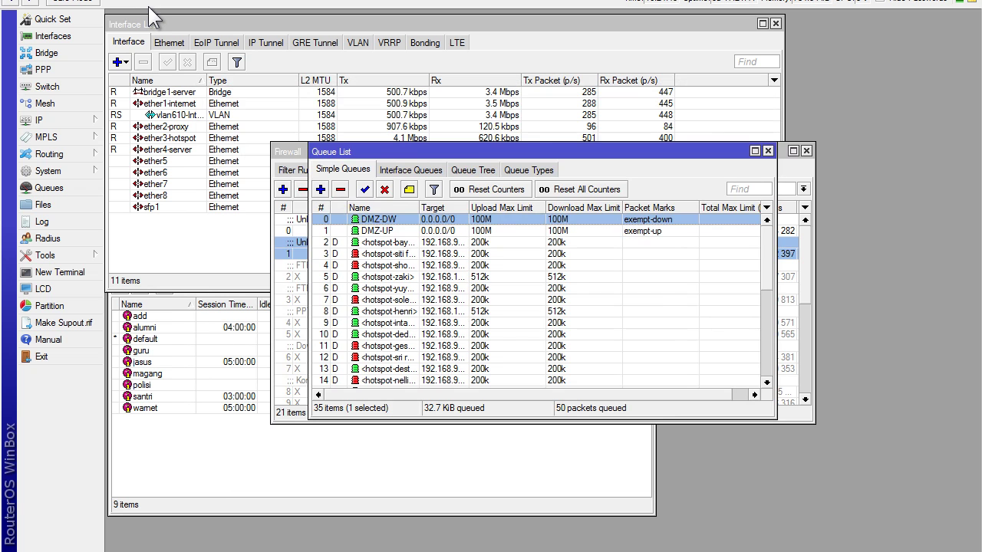
pyautogui.click(72, 117)
pyautogui.click(147, 273)
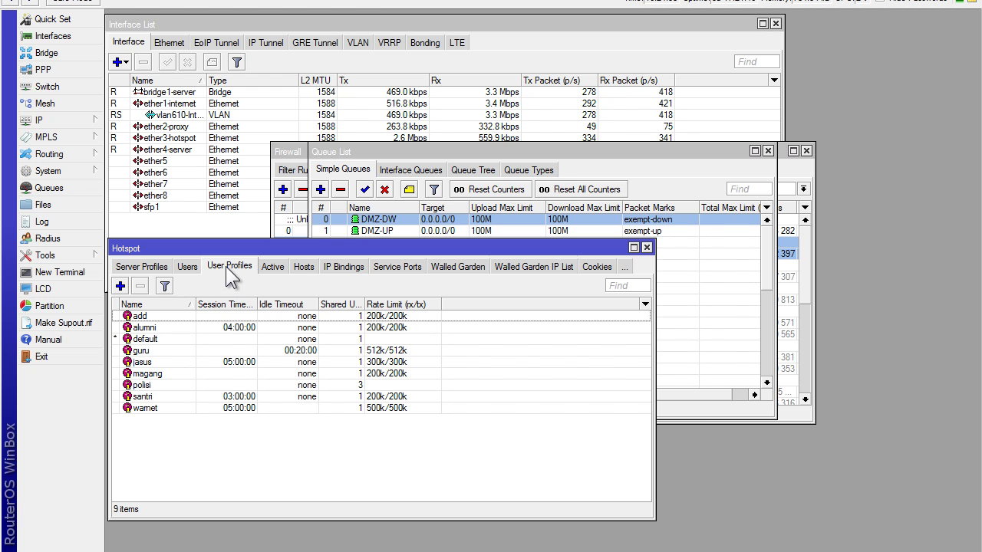
pyautogui.doubleClick(154, 317)
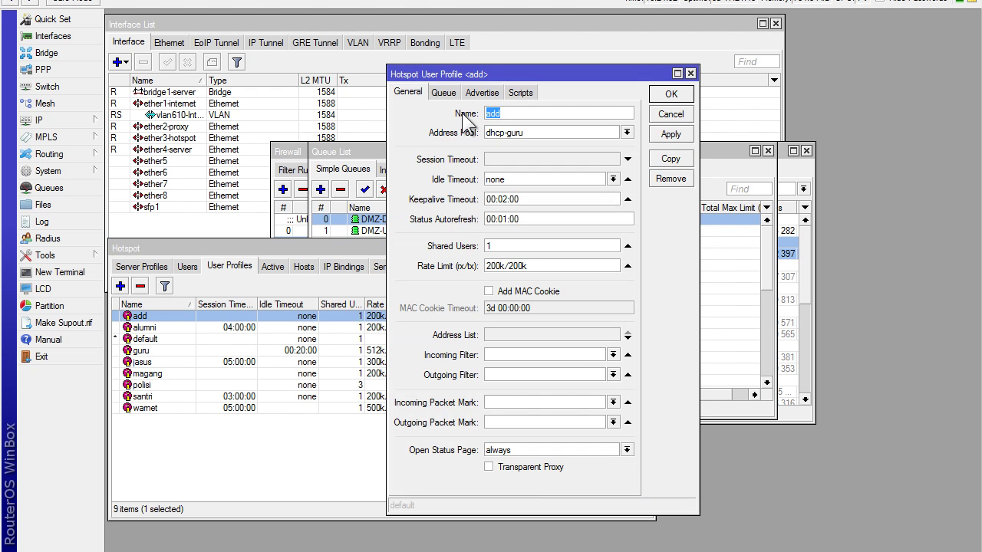
pyautogui.click(518, 94)
pyautogui.click(497, 130)
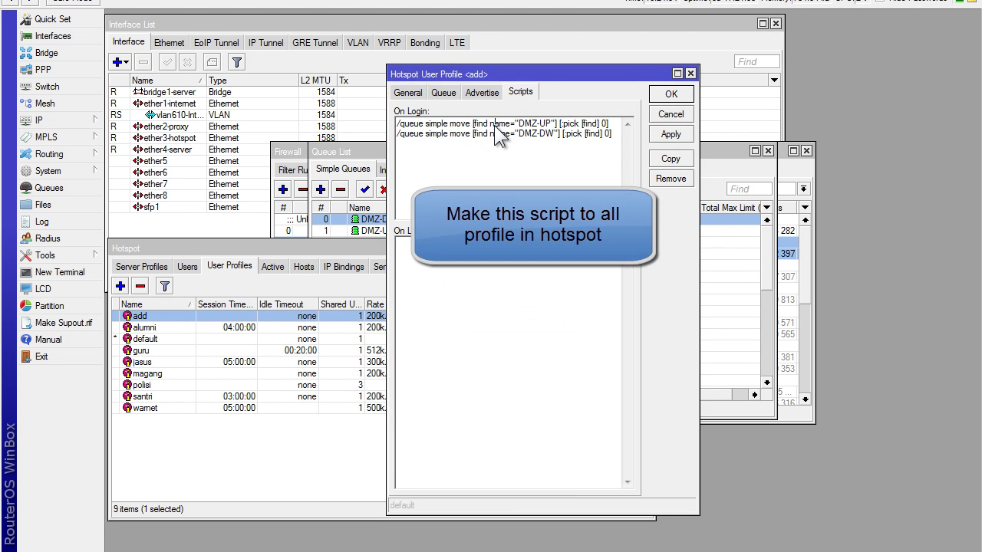
pyautogui.moveTo(398, 122); pyautogui.dragTo(399, 144)
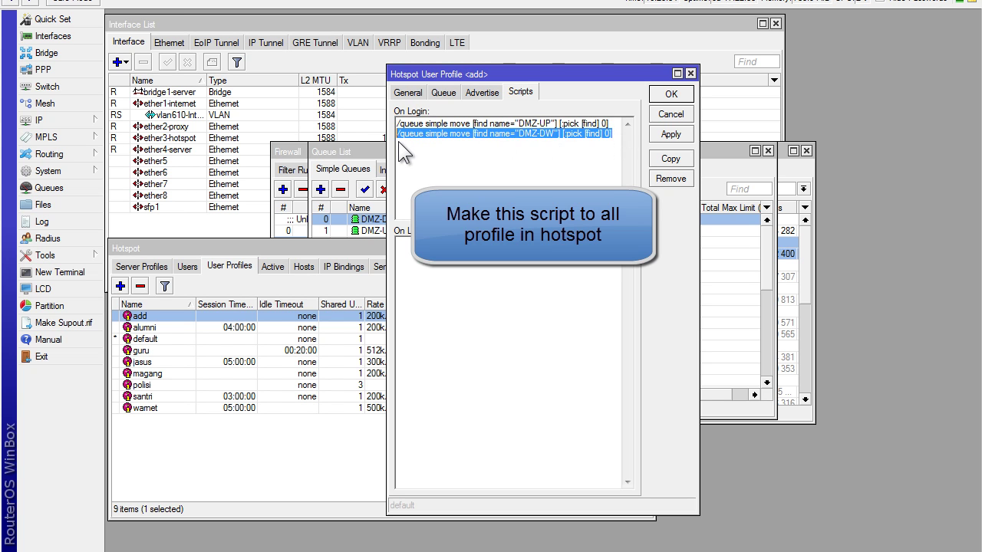
pyautogui.click(673, 134)
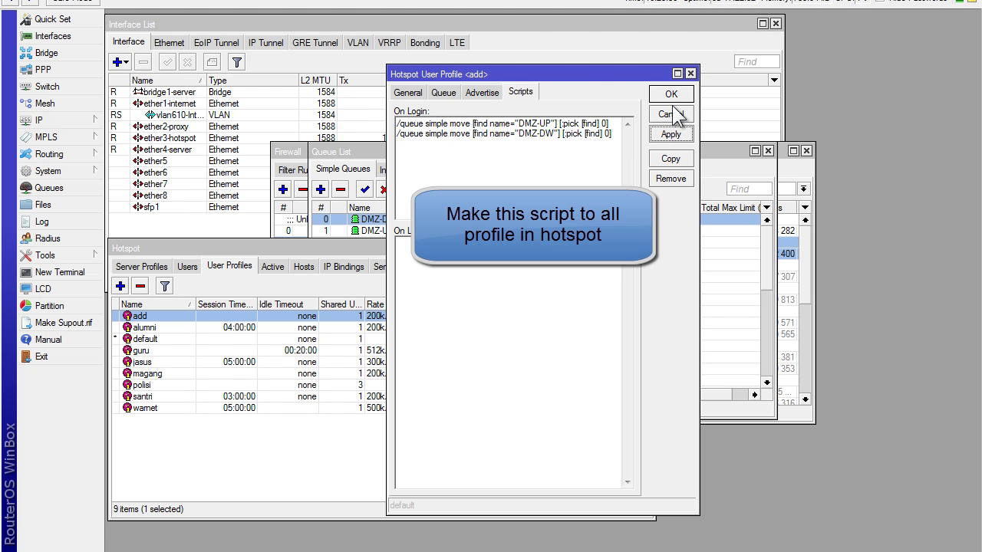
pyautogui.click(671, 94)
# Step: Check the On Login scripts of the hotspot user profiles alumni, jasus, polisi and santri, closing each profile with OK
pyautogui.doubleClick(230, 325)
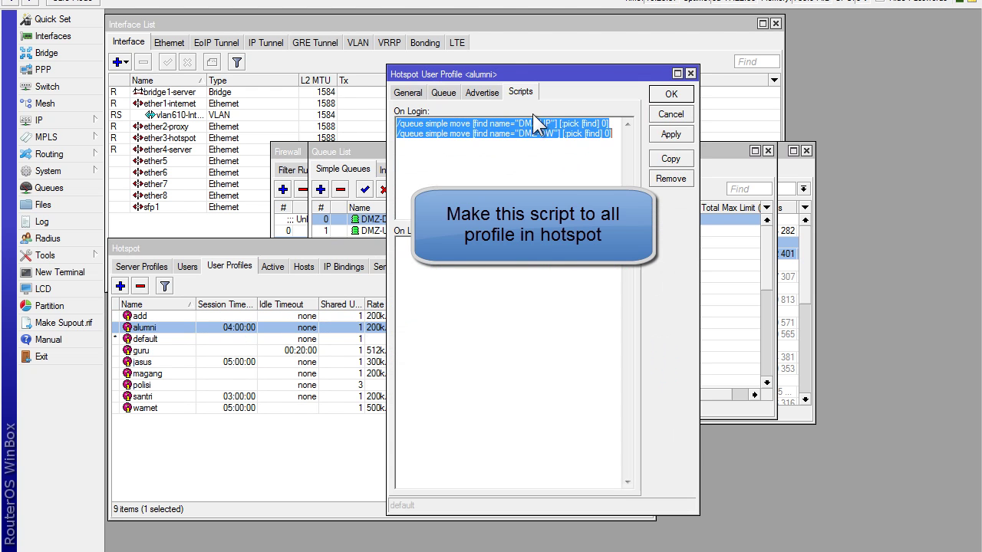
pyautogui.click(678, 98)
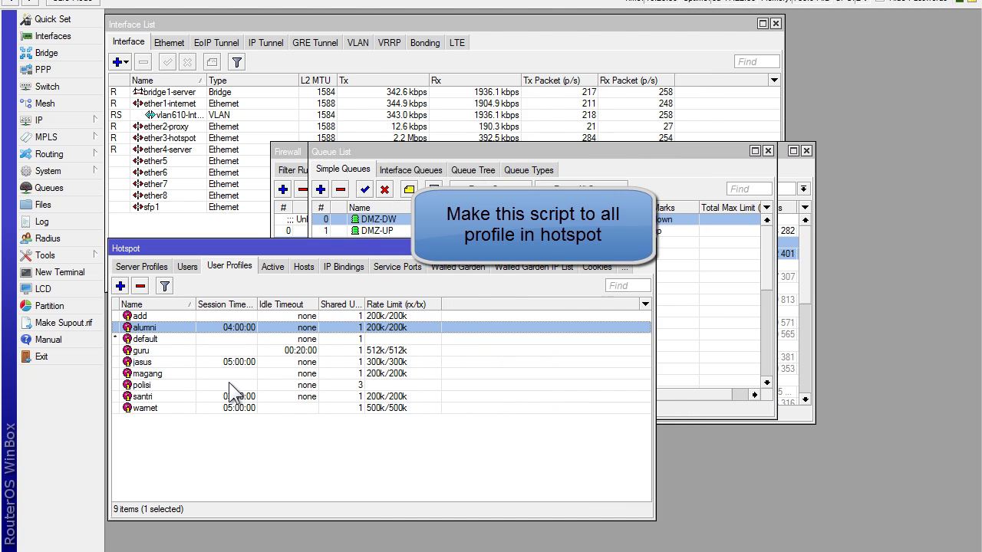
pyautogui.doubleClick(172, 363)
pyautogui.click(580, 129)
pyautogui.click(675, 88)
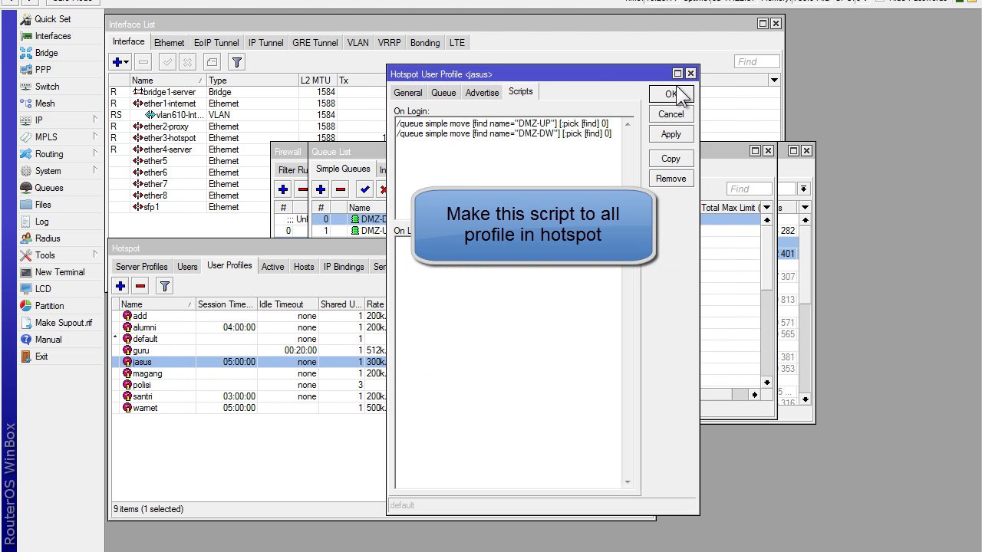
pyautogui.doubleClick(237, 385)
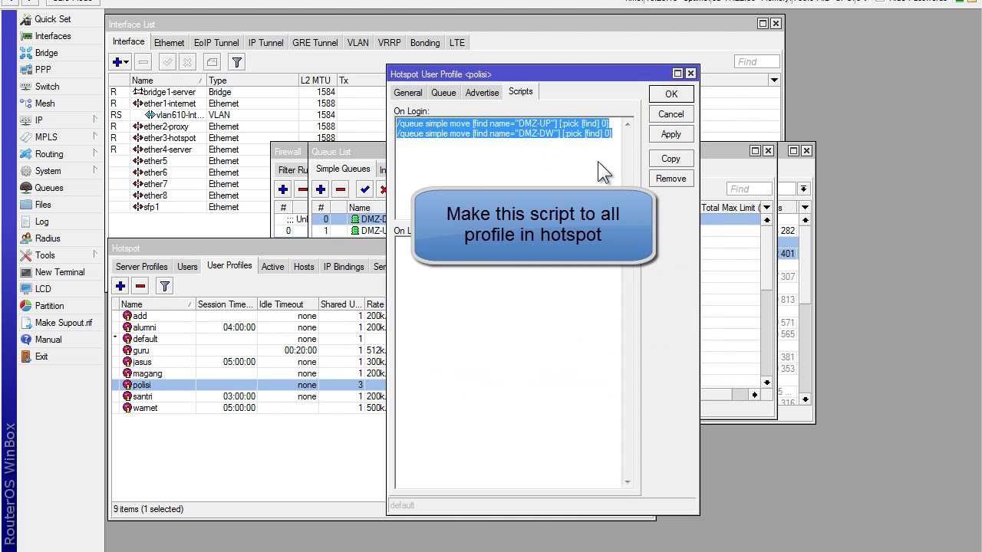
pyautogui.click(678, 99)
pyautogui.doubleClick(316, 397)
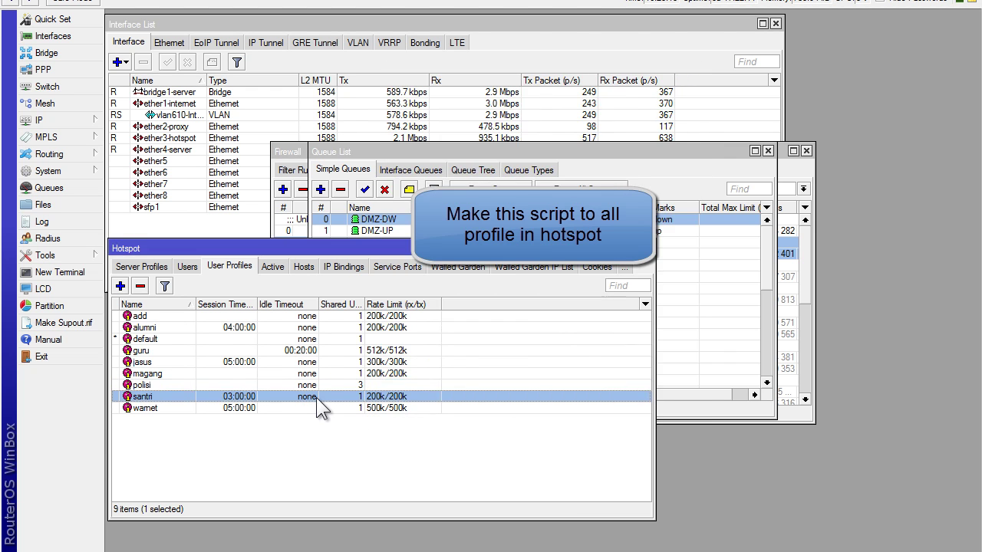
pyautogui.click(612, 138)
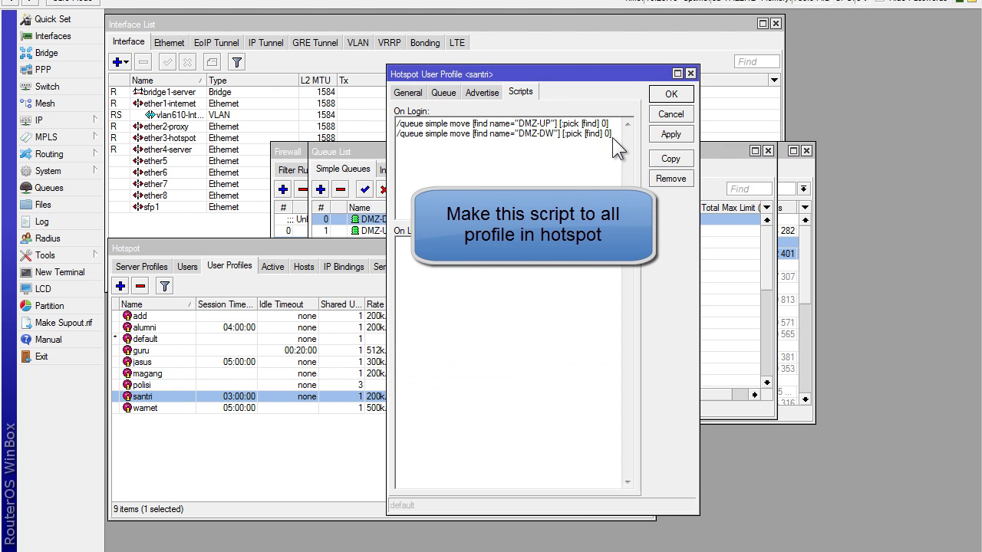
pyautogui.click(666, 98)
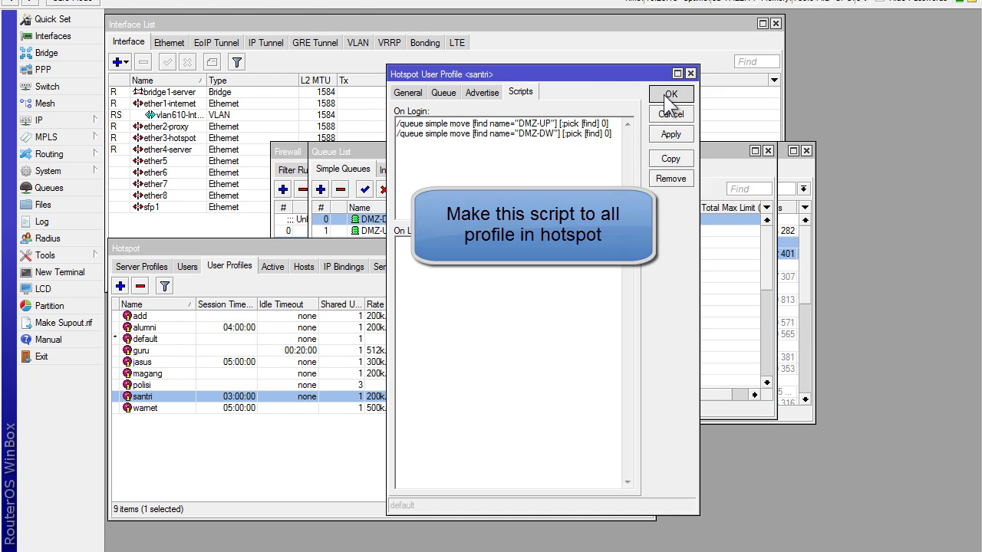
# Step: Switch to Notepad and add the closing lines "as far as this recording, it's work fine and nice." and "thanks for watching."
pyautogui.hotkey('alt', 'Tab')
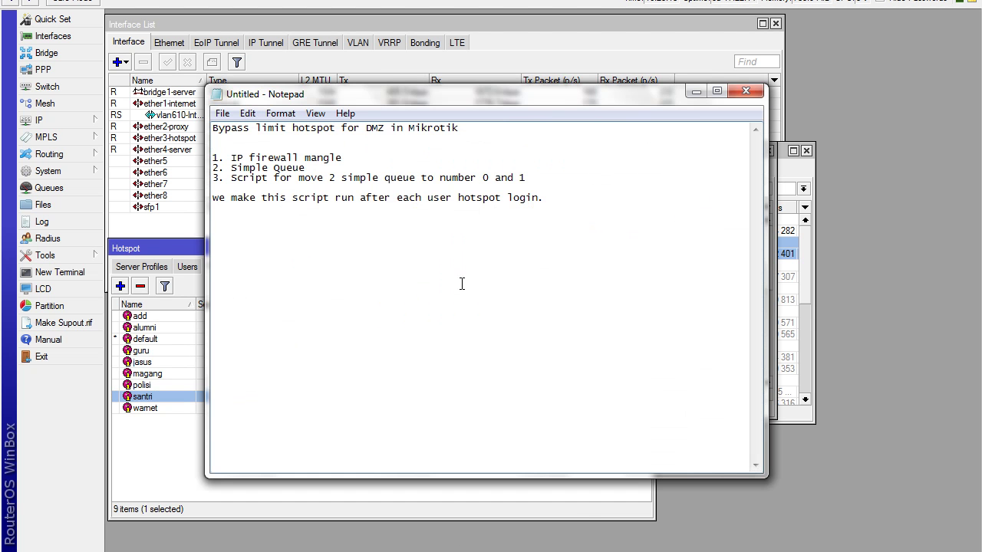
pyautogui.press('Return')
pyautogui.write('as far as ')
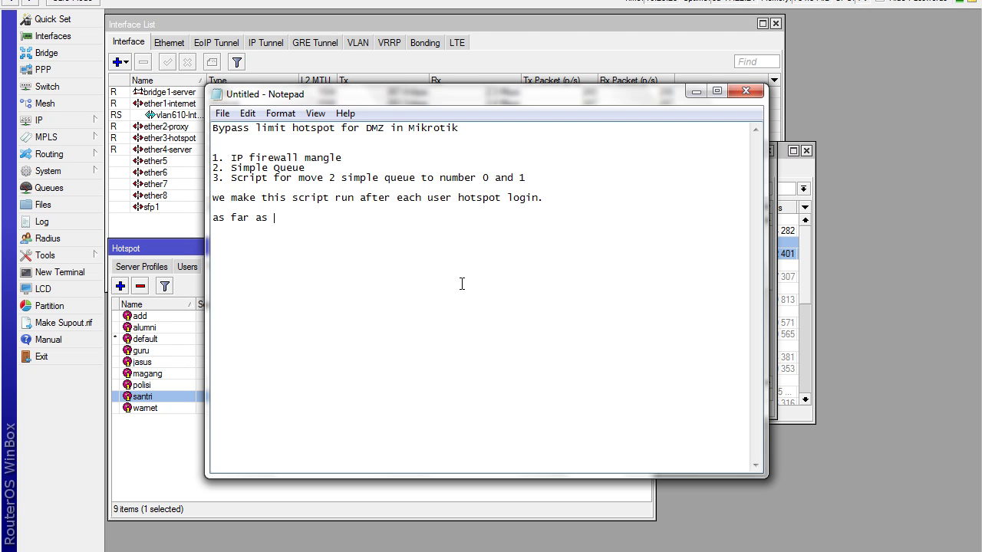
pyautogui.write("this recording, it's wo")
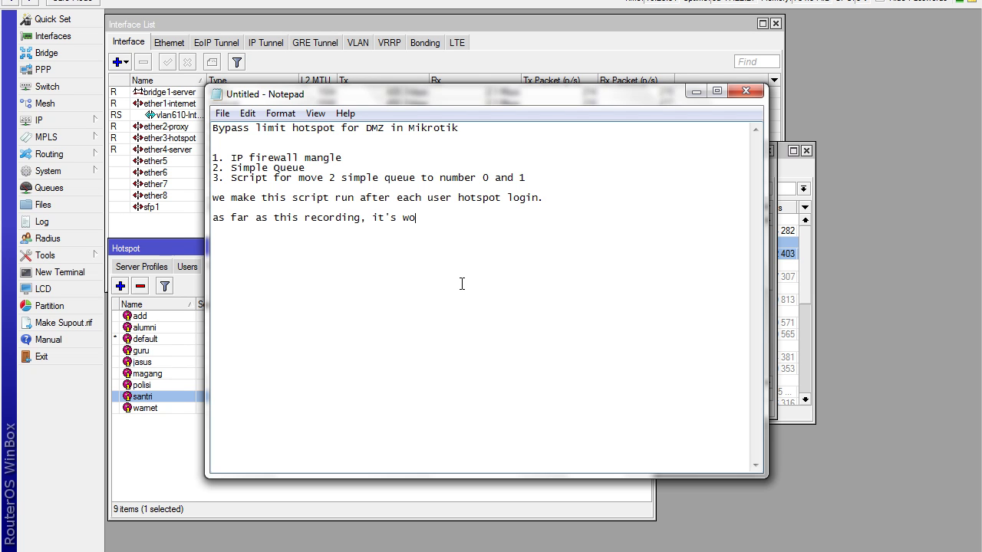
pyautogui.write('rk fine and nice')
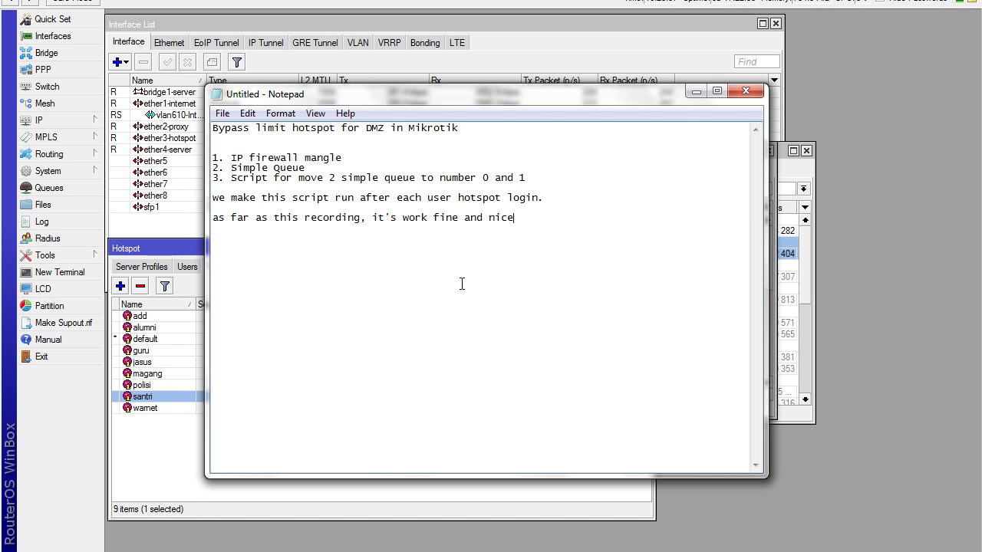
pyautogui.write('.  thanks ')
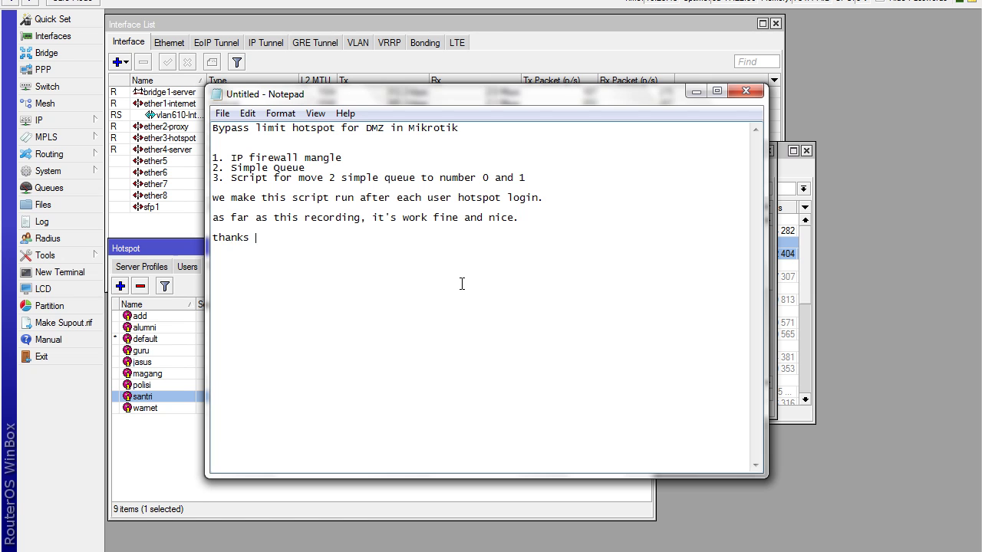
pyautogui.write('for watching.')
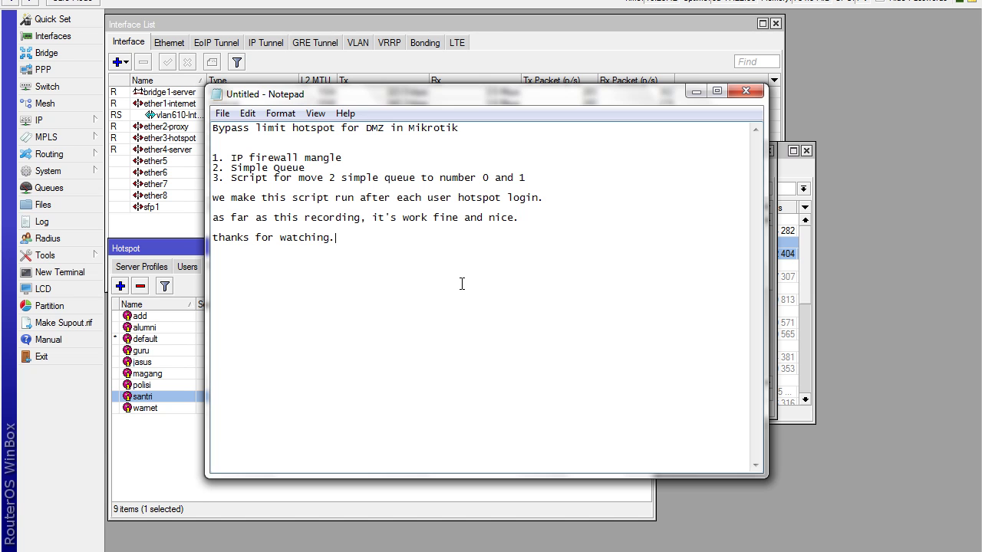